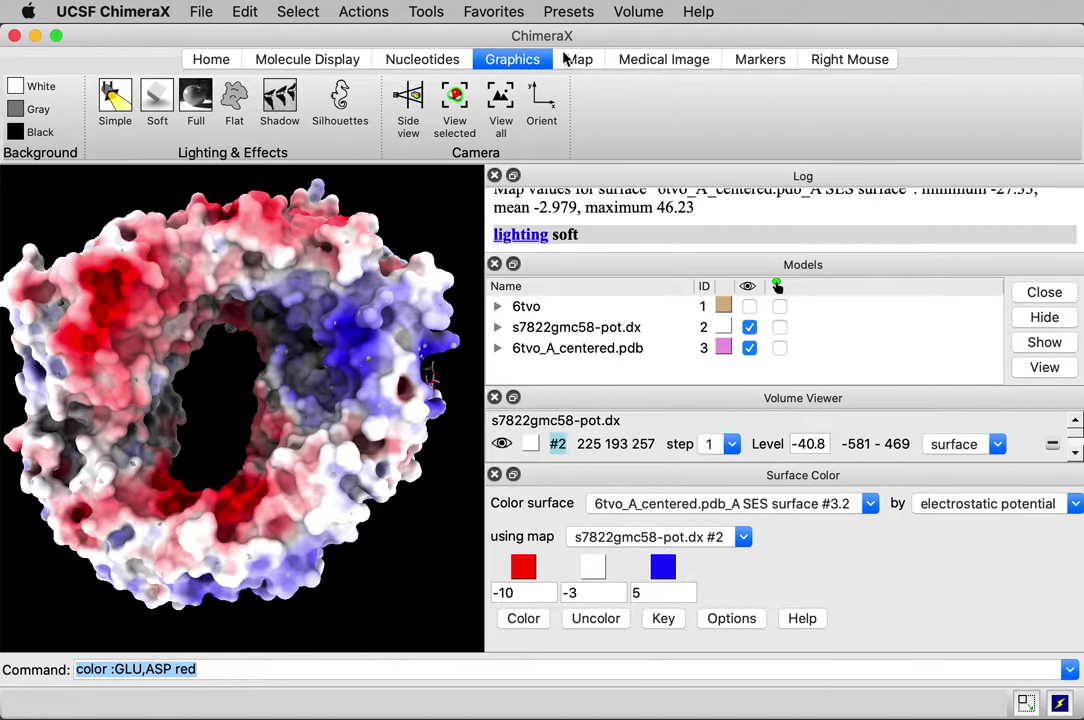
Step: Rotate the electrostatic-coloured 6tvo_A_centered surface to a side view
{"action": "left_click_drag", "start_coordinate": [116, 260], "coordinate": [137, 355]}
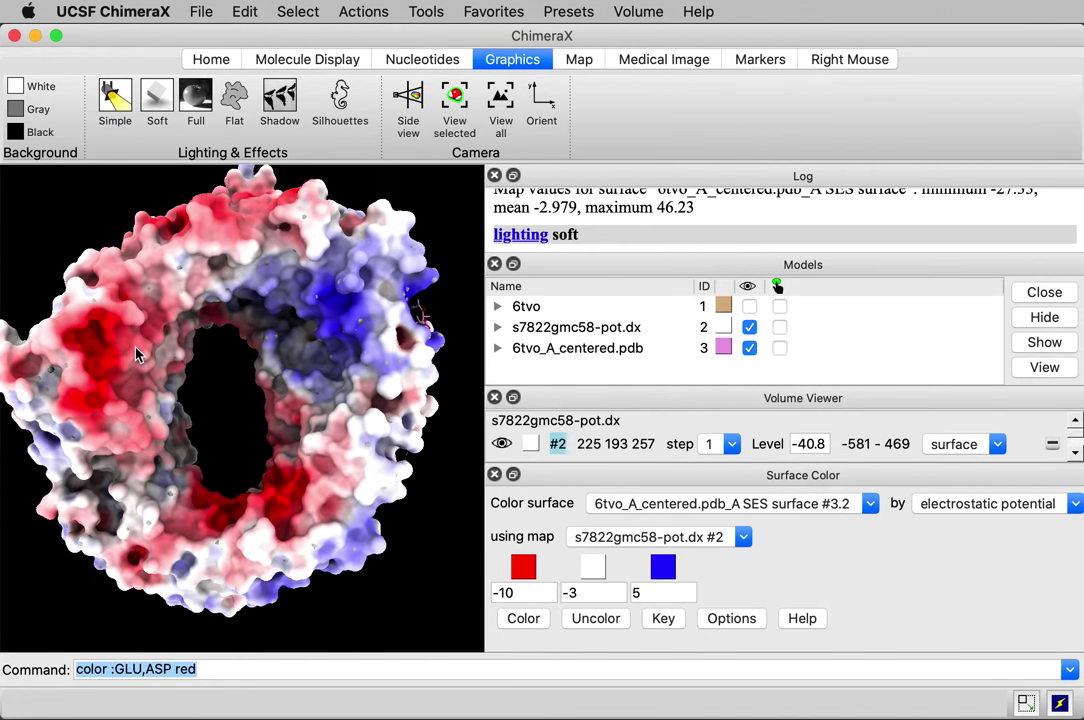
Step: Close the old session and load structure 6tvo with 'open 6tvo', viewed end-on as a ring
{"action": "left_click", "coordinate": [14, 37]}
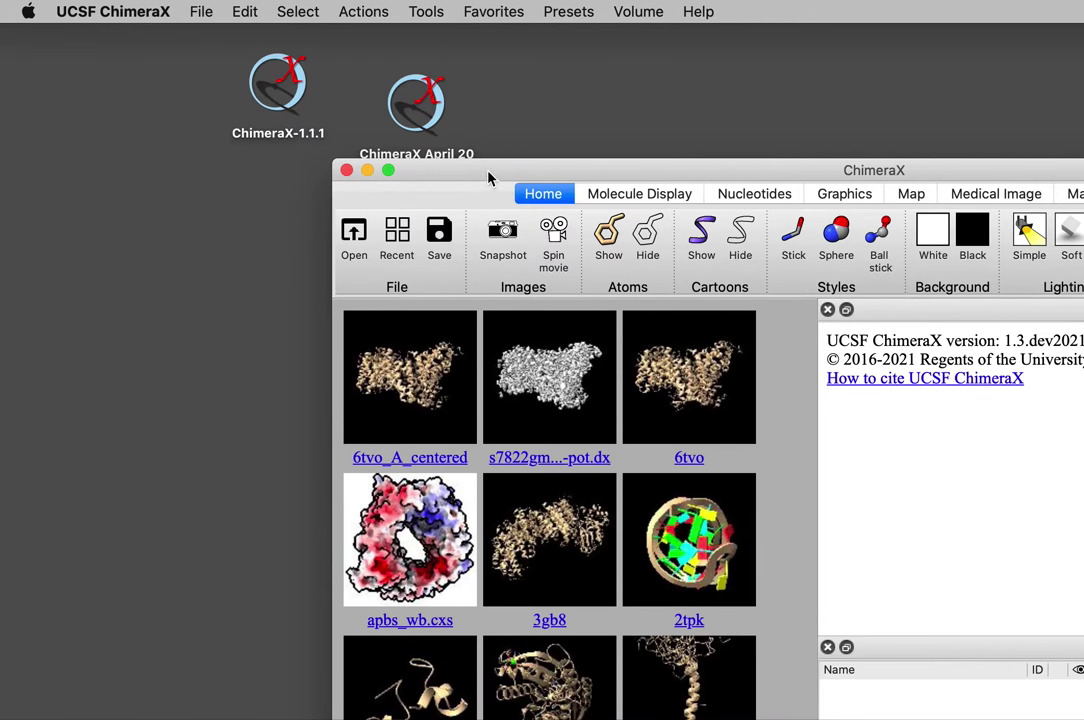
{"action": "left_click_drag", "start_coordinate": [488, 178], "coordinate": [148, 46]}
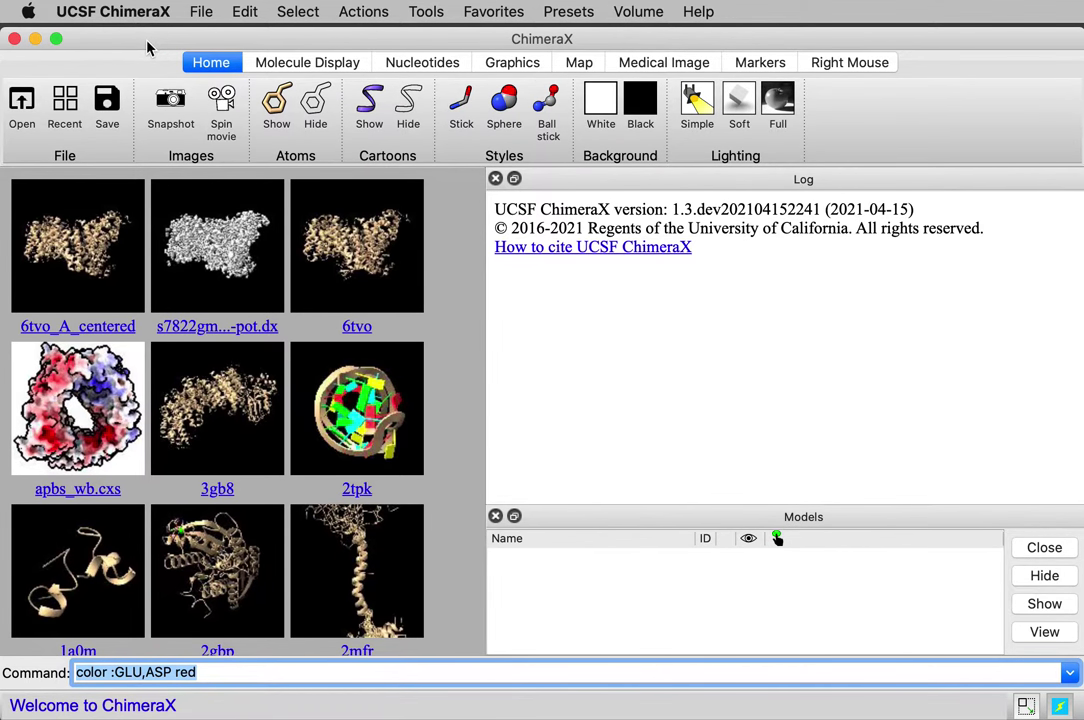
{"action": "double_click", "coordinate": [208, 671]}
{"action": "triple_click", "coordinate": [210, 671]}
{"action": "type", "text": "open 6t"}
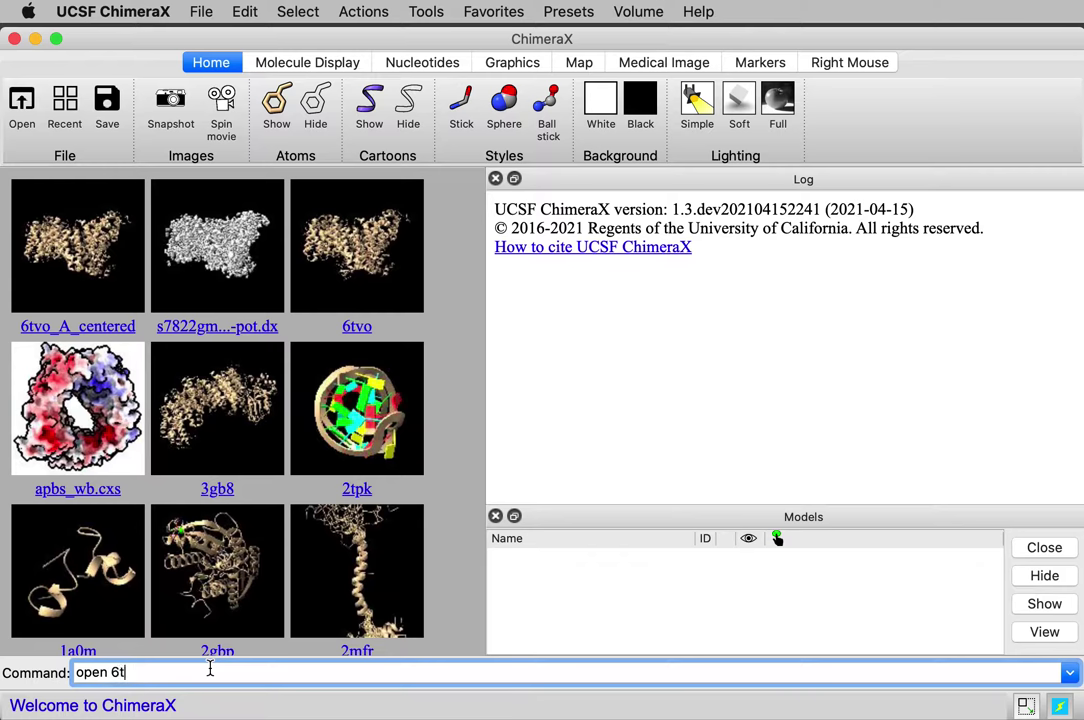
{"action": "type", "text": "vo"}
{"action": "key", "text": "Return"}
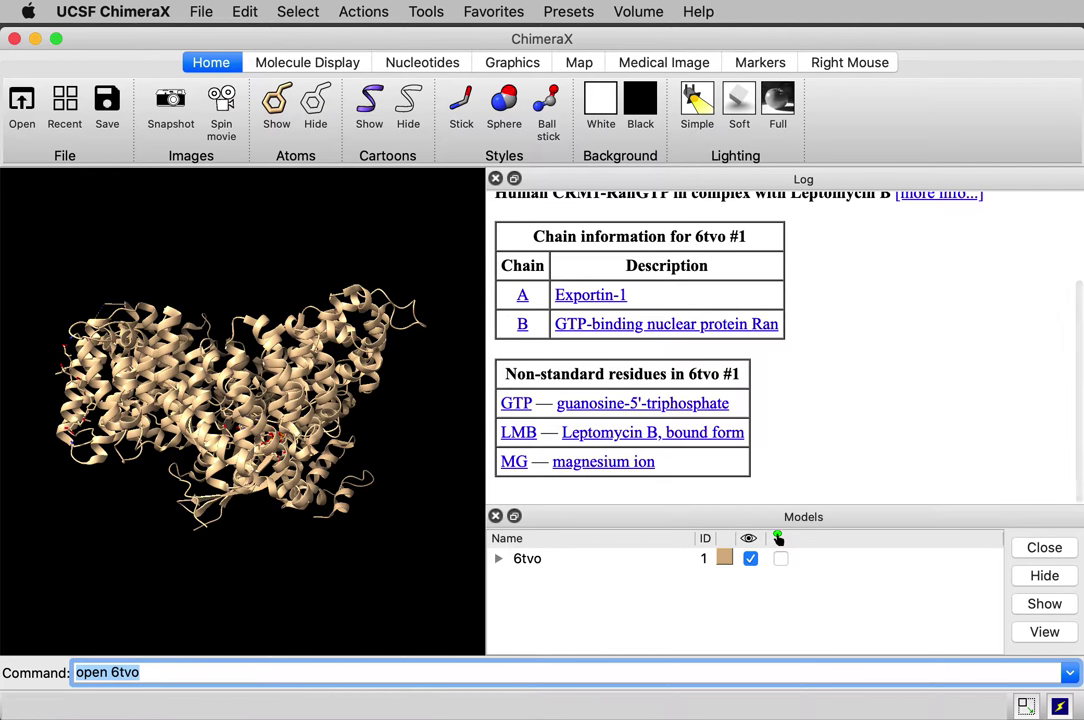
{"action": "left_click_drag", "start_coordinate": [128, 275], "coordinate": [155, 505]}
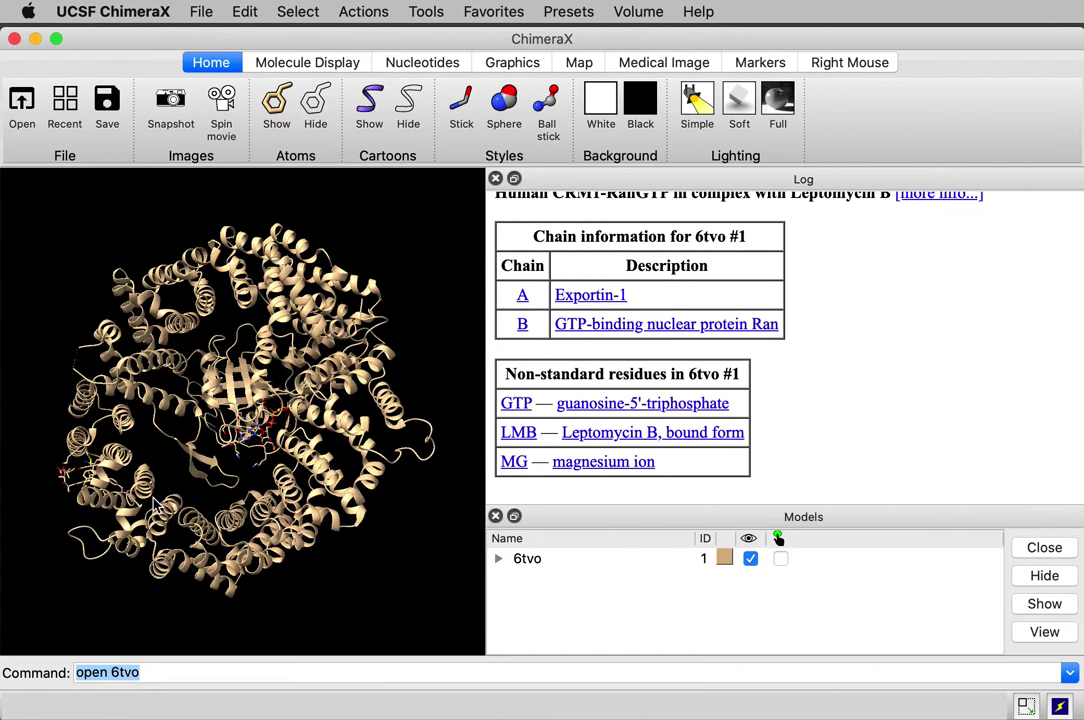
Step: Show 6tvo as molecular surfaces, turned so the salmon Ran chain sits lower front in the ring
{"action": "left_click", "coordinate": [318, 64]}
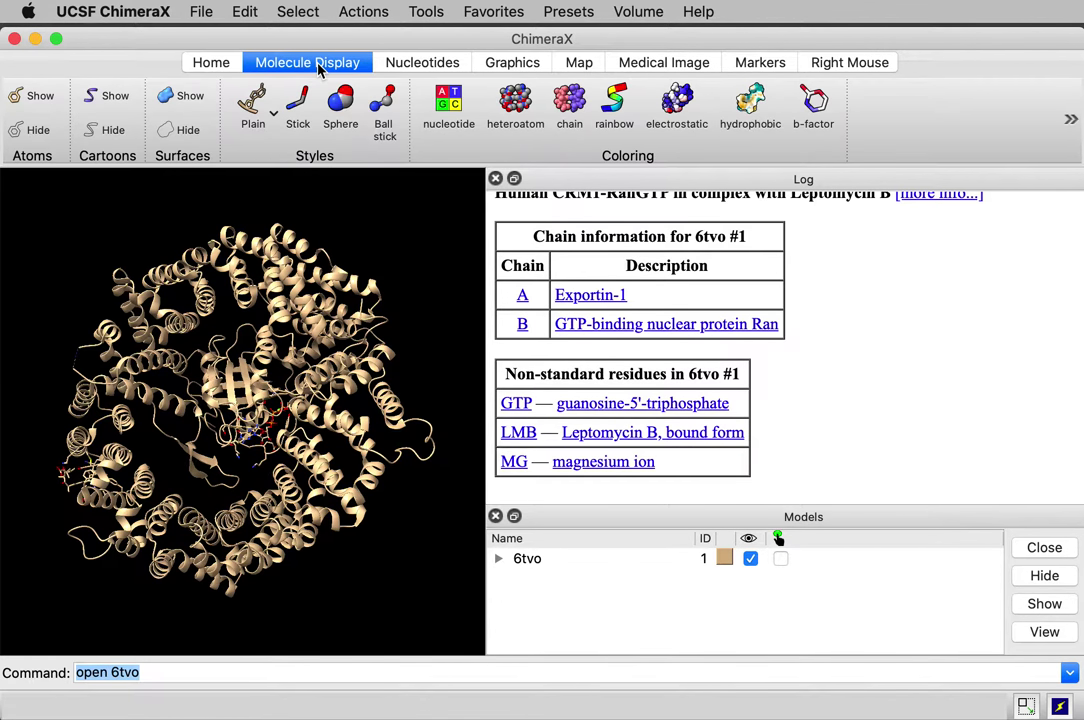
{"action": "left_click", "coordinate": [190, 96]}
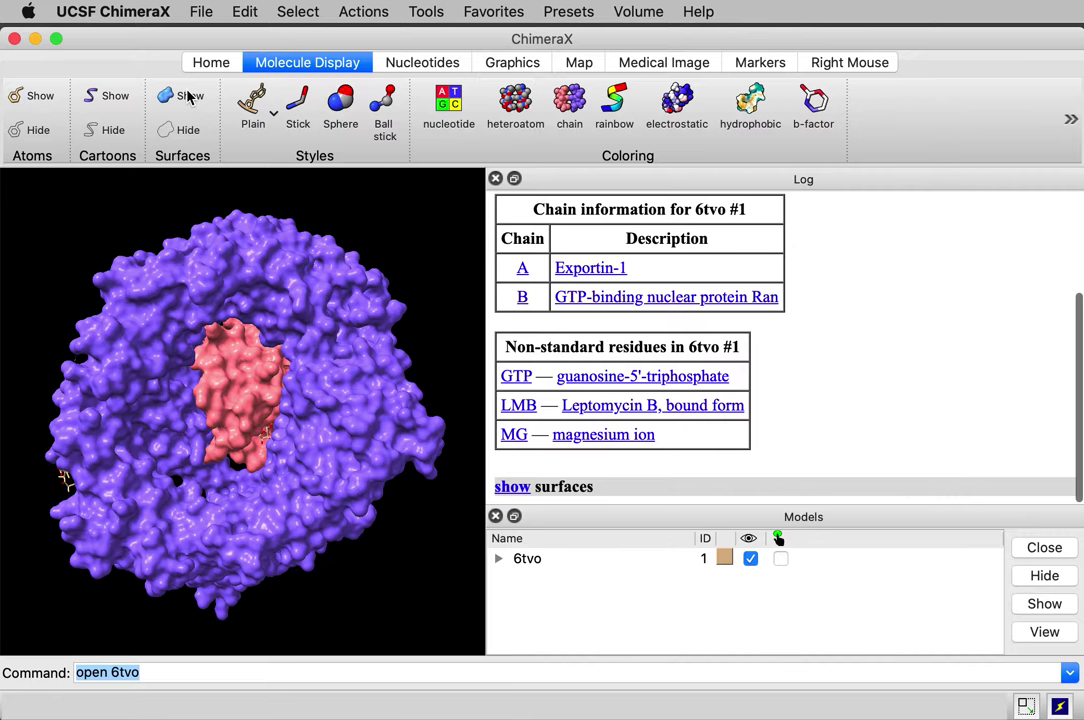
{"action": "mouse_move", "coordinate": [319, 350]}
{"action": "left_mouse_down"}
{"action": "mouse_move", "coordinate": [341, 300]}
{"action": "mouse_move", "coordinate": [310, 399]}
{"action": "mouse_move", "coordinate": [271, 317]}
{"action": "mouse_move", "coordinate": [225, 315]}
{"action": "mouse_move", "coordinate": [327, 339]}
{"action": "mouse_move", "coordinate": [351, 315]}
{"action": "mouse_move", "coordinate": [339, 302]}
{"action": "mouse_move", "coordinate": [330, 330]}
{"action": "left_mouse_up"}
{"action": "left_click_drag", "start_coordinate": [155, 343], "coordinate": [208, 140]}
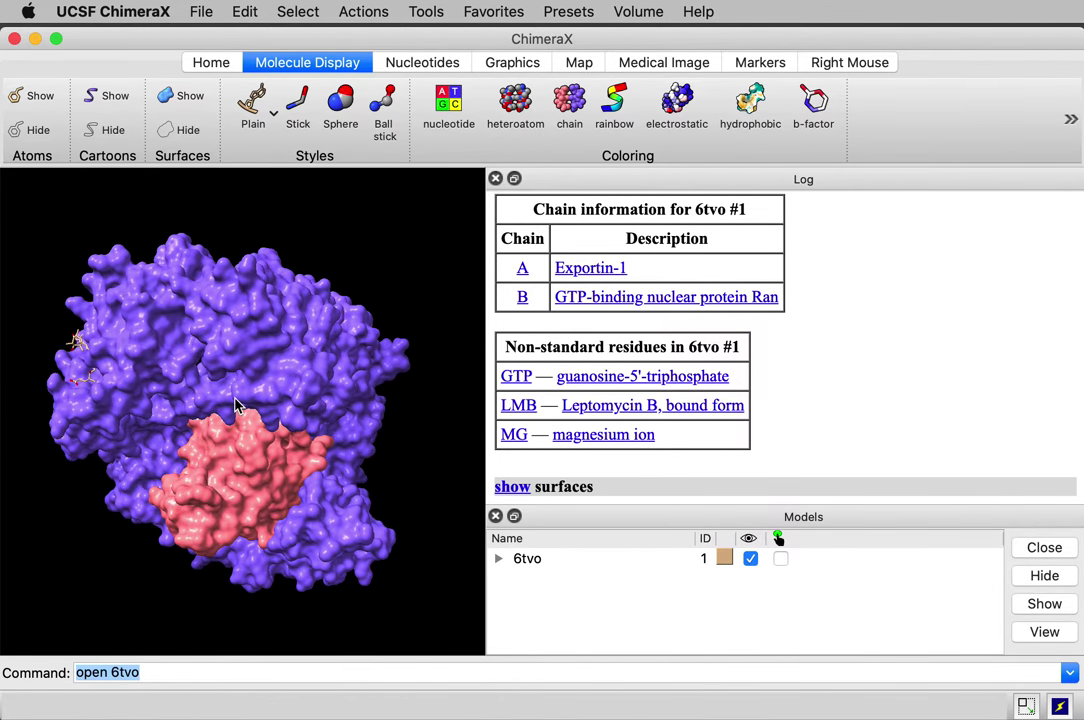
{"action": "left_click_drag", "start_coordinate": [203, 340], "coordinate": [248, 376]}
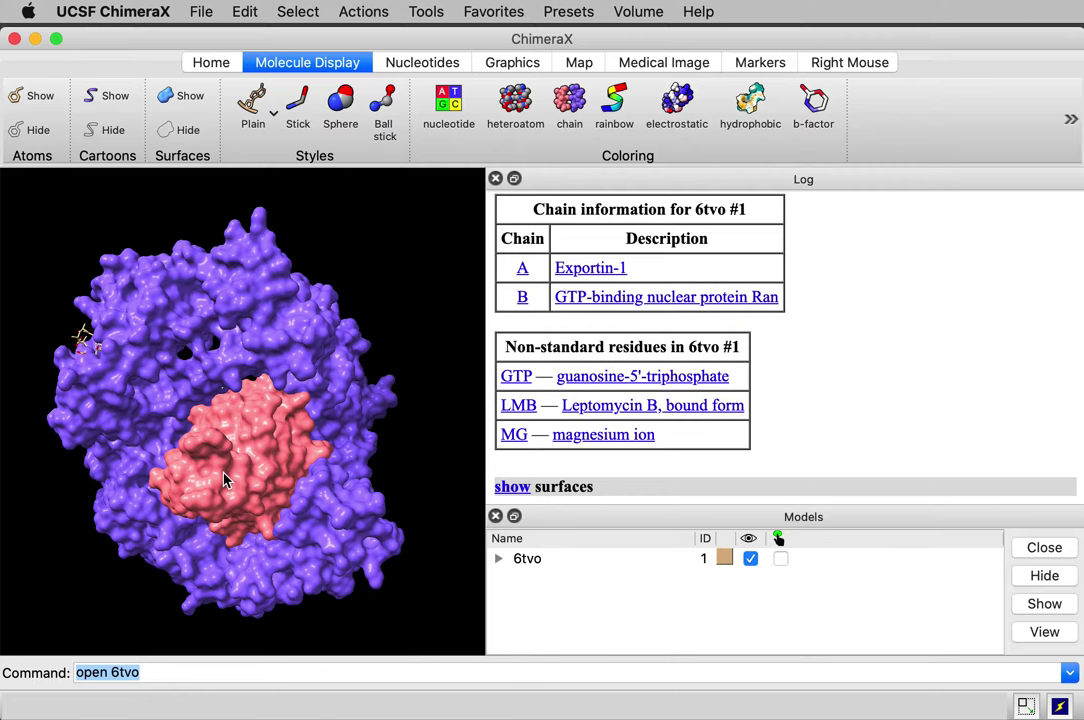
{"action": "mouse_move", "coordinate": [225, 481]}
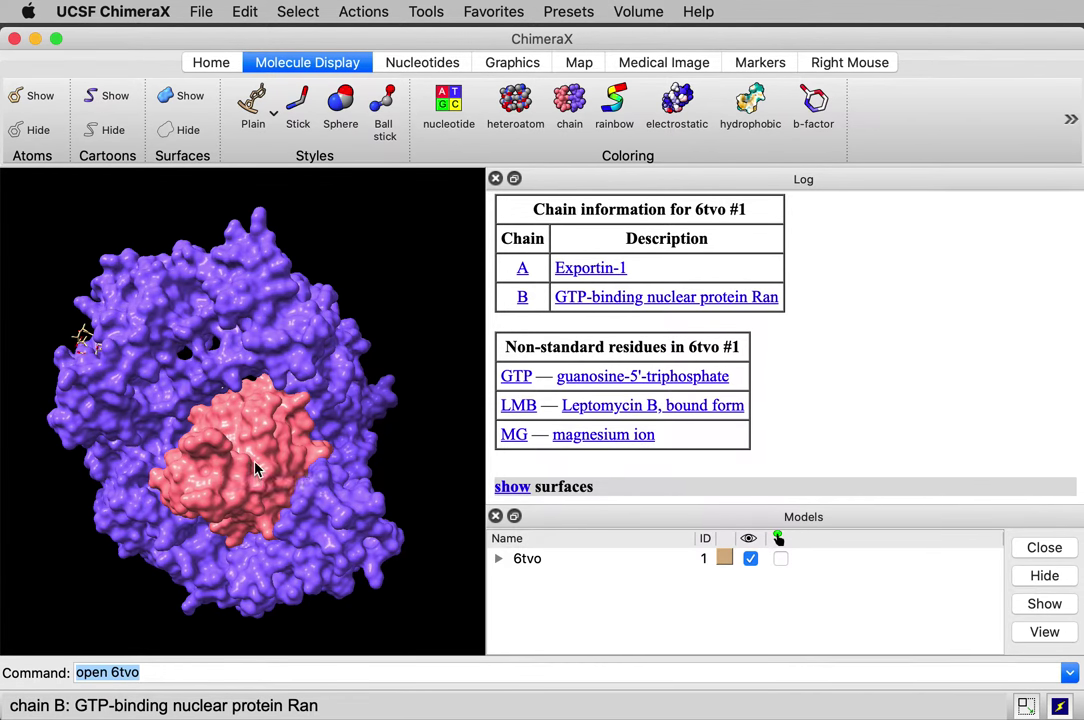
{"action": "left_click_drag", "start_coordinate": [255, 462], "coordinate": [221, 669]}
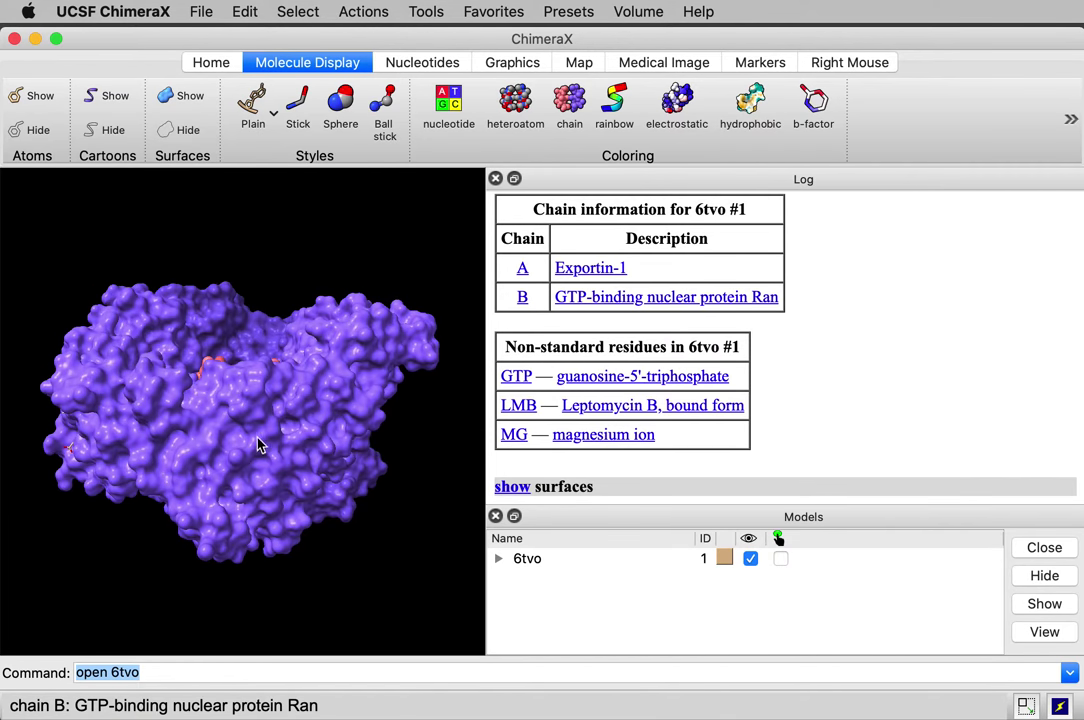
{"action": "left_click_drag", "start_coordinate": [259, 445], "coordinate": [252, 610]}
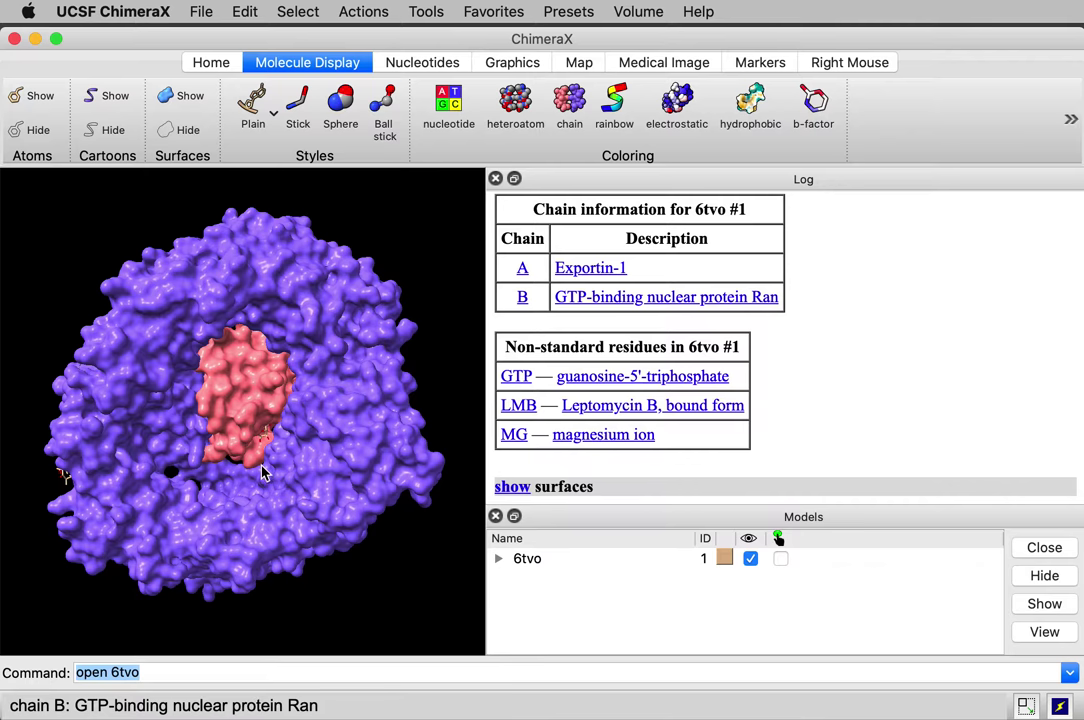
{"action": "left_click_drag", "start_coordinate": [221, 394], "coordinate": [284, 124]}
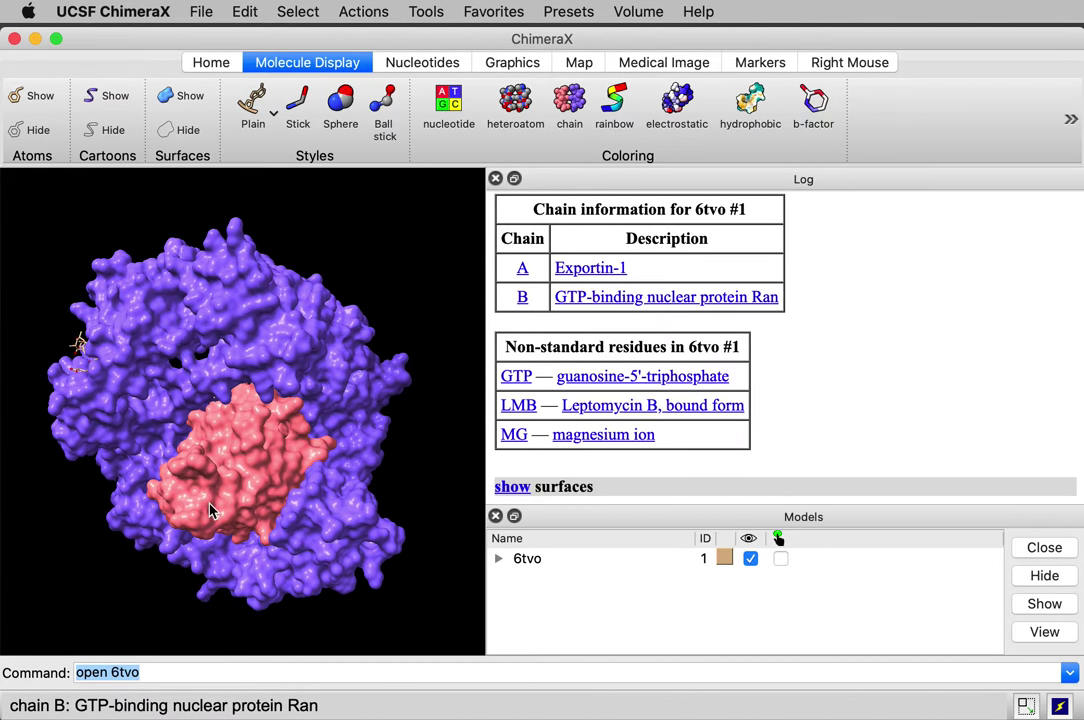
Step: Delete chain B with 'delete /B' and rotate the remaining purple Exportin-1 ring
{"action": "mouse_move", "coordinate": [210, 510]}
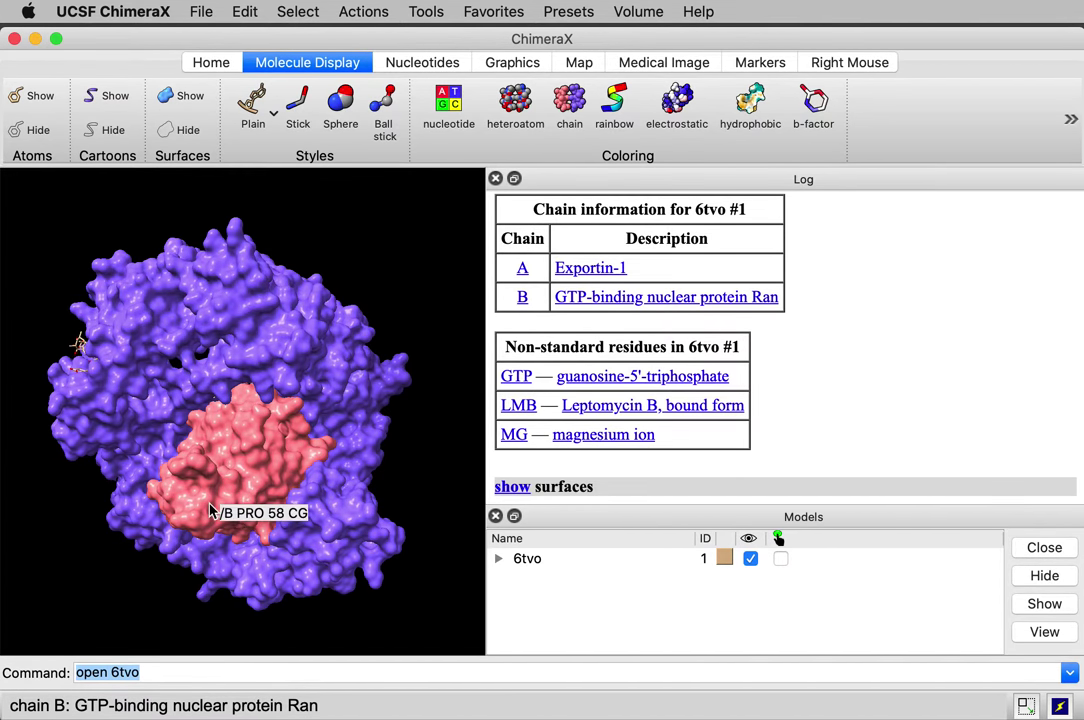
{"action": "double_click", "coordinate": [147, 670]}
{"action": "triple_click", "coordinate": [147, 670]}
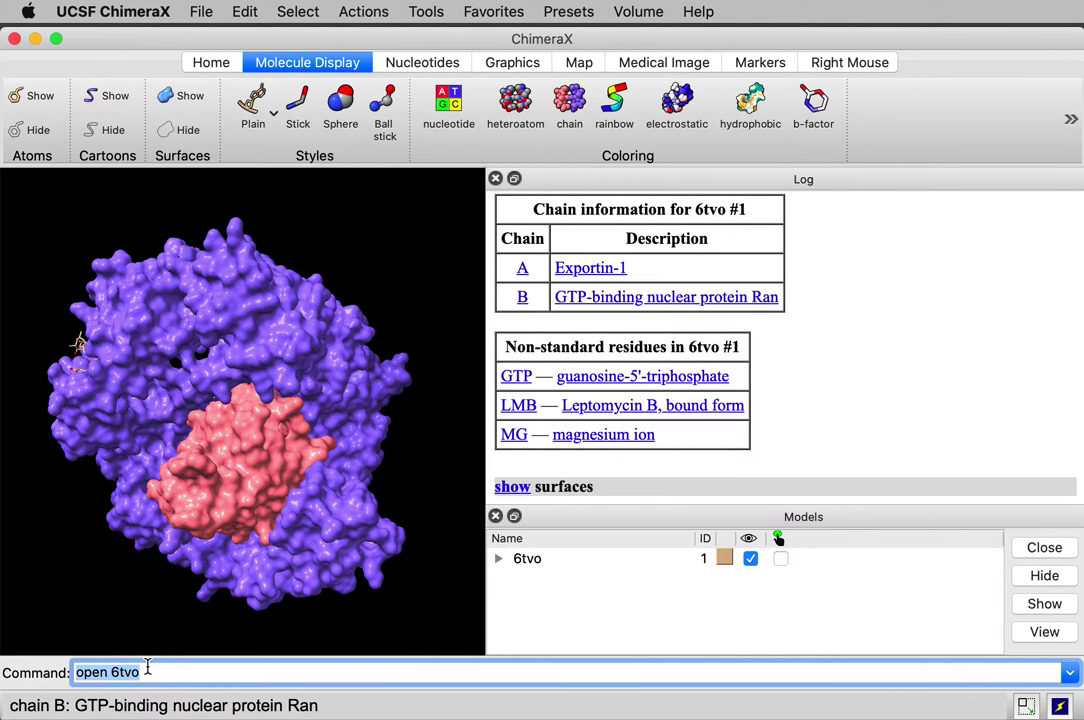
{"action": "type", "text": "delete /B"}
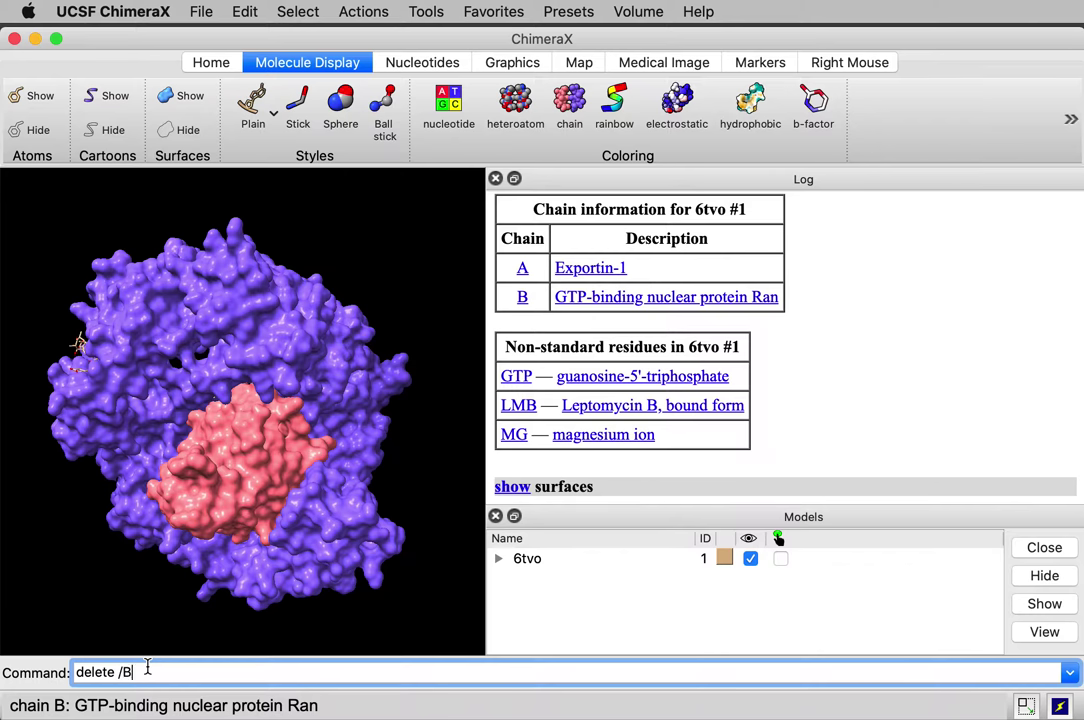
{"action": "key", "text": "Return"}
{"action": "left_click_drag", "start_coordinate": [249, 230], "coordinate": [237, 573]}
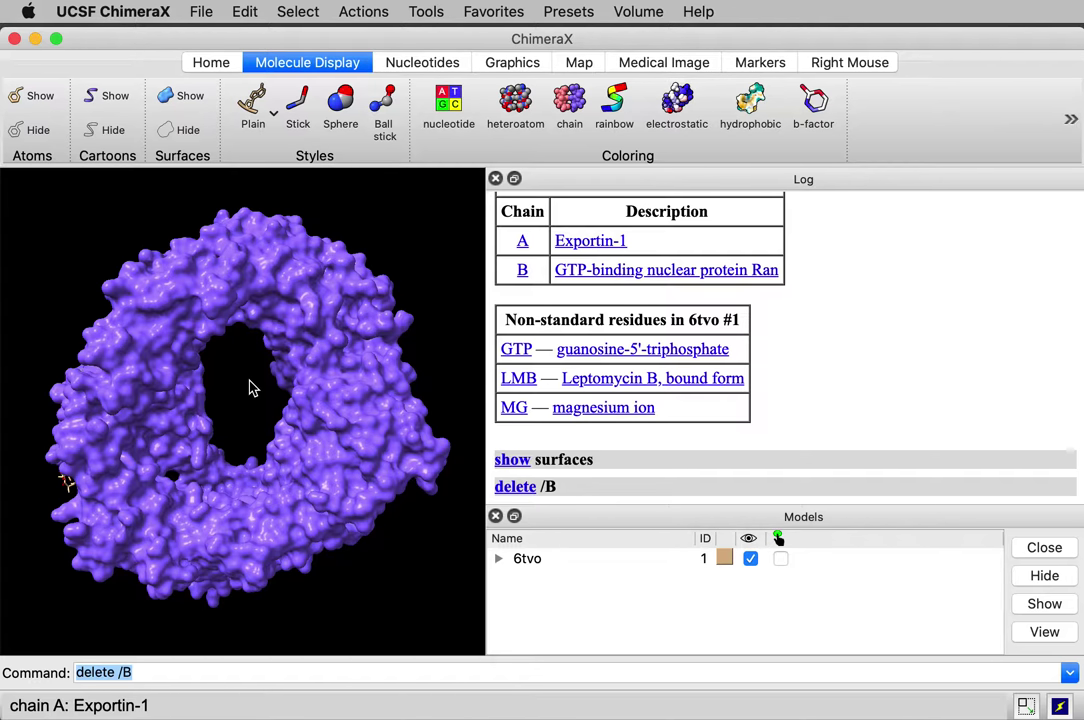
Step: Colour the whole Exportin-1 molecule light gray from the Actions colour menu
{"action": "left_click", "coordinate": [364, 12]}
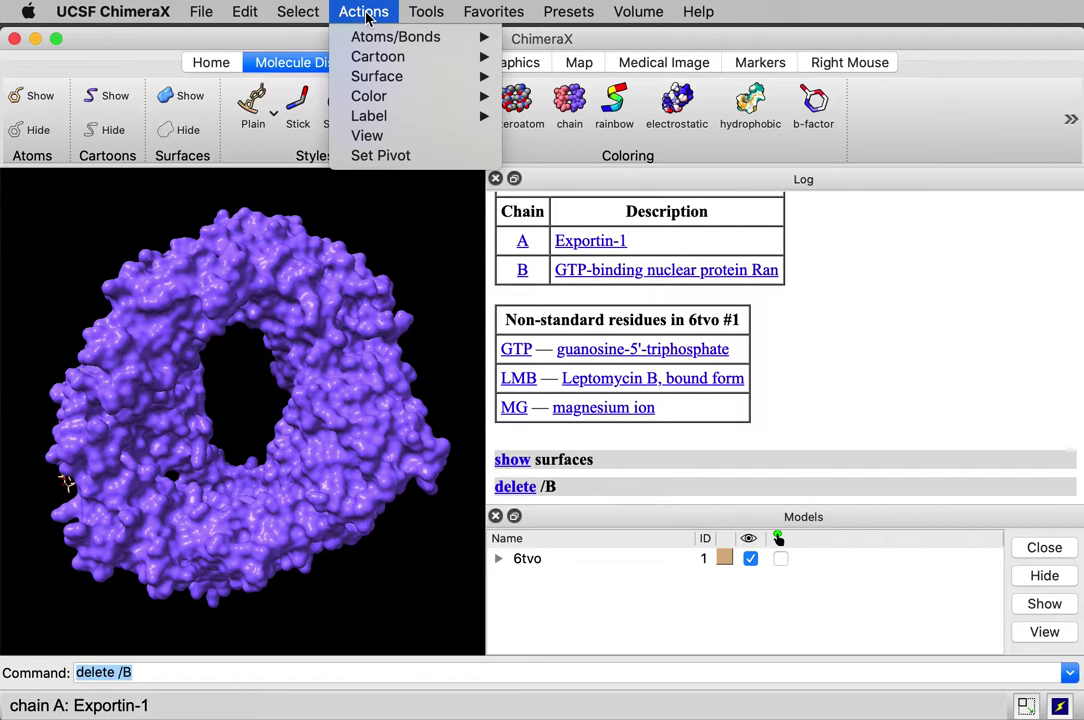
{"action": "mouse_move", "coordinate": [382, 98]}
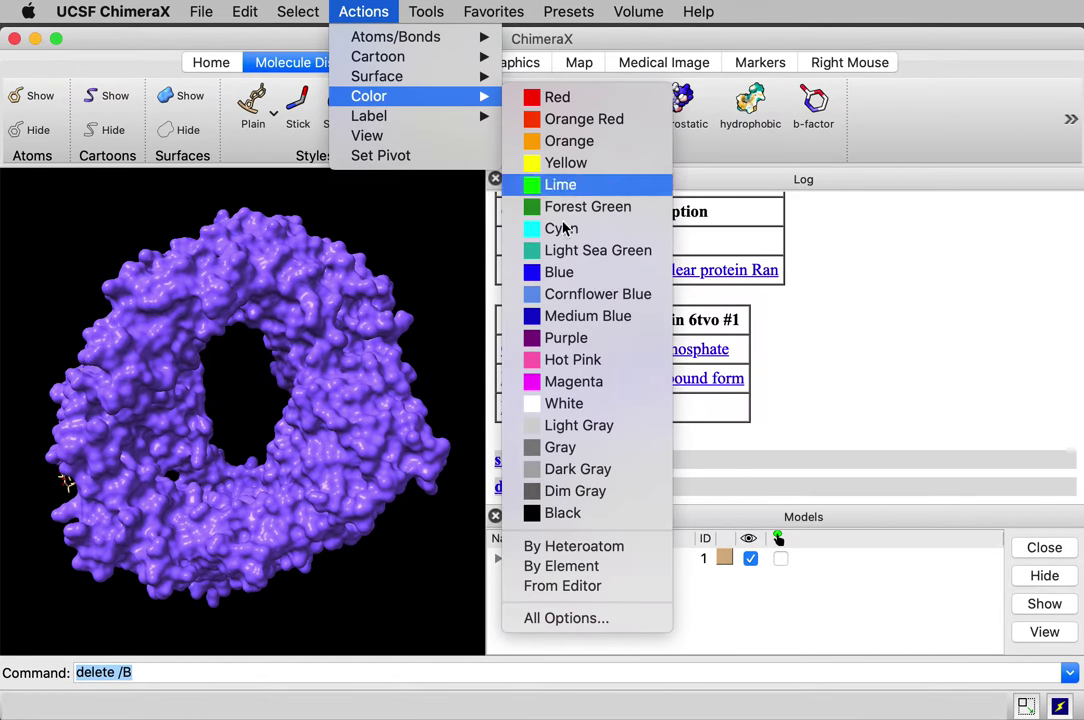
{"action": "left_click", "coordinate": [580, 425]}
{"action": "mouse_move", "coordinate": [240, 346]}
{"action": "left_mouse_down"}
{"action": "mouse_move", "coordinate": [285, 446]}
{"action": "mouse_move", "coordinate": [283, 394]}
{"action": "mouse_move", "coordinate": [238, 360]}
{"action": "left_mouse_up"}
Step: Colour lysines and arginines blue with 'color :LYS,ARG blue'
{"action": "left_click", "coordinate": [148, 668]}
{"action": "triple_click", "coordinate": [148, 668]}
{"action": "type", "text": "color "}
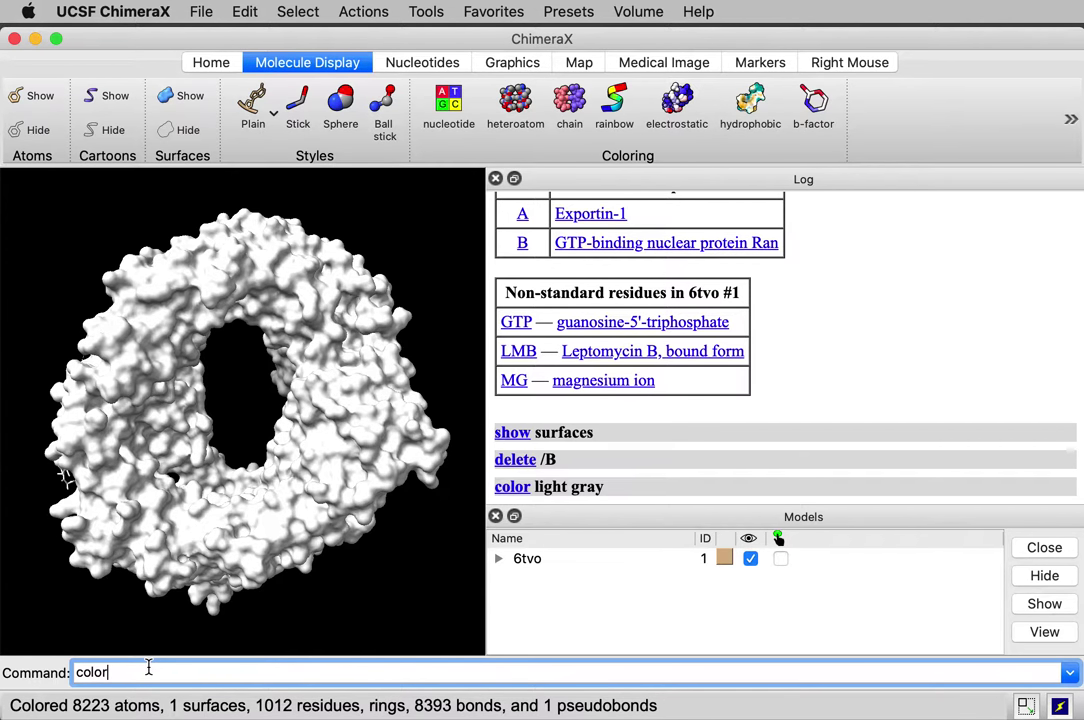
{"action": "type", "text": ":LYS,ARG blue"}
{"action": "key", "text": "Return"}
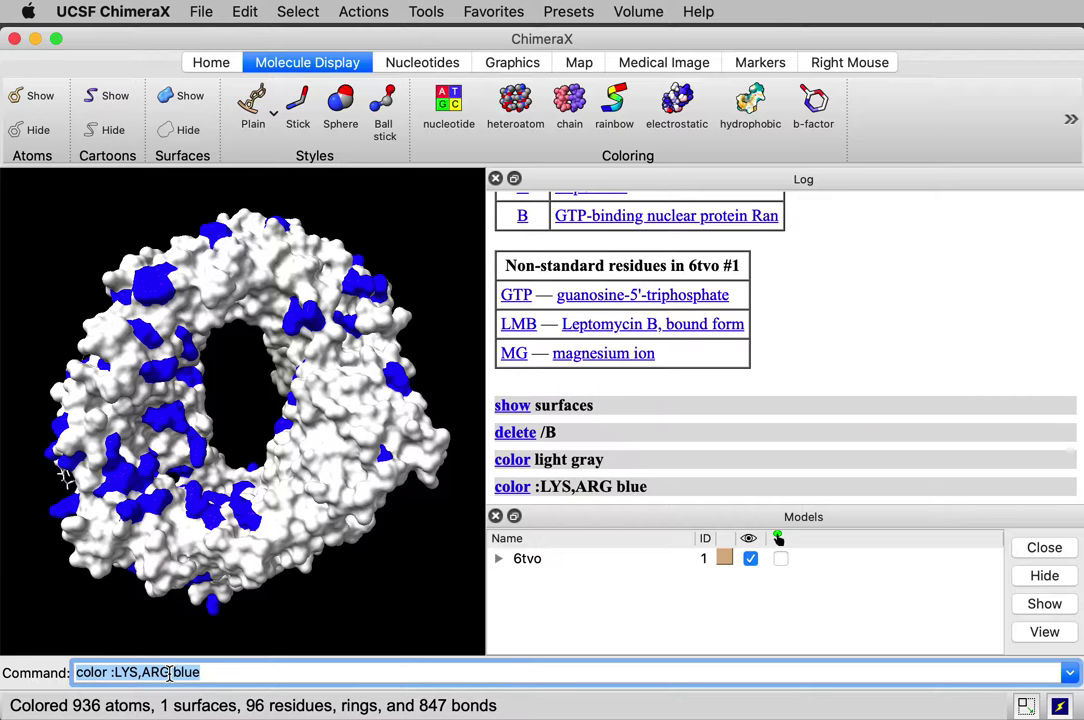
Step: Colour glutamates and aspartates red with 'color :GLU,ASP red'
{"action": "left_click", "coordinate": [170, 672]}
{"action": "key", "text": "BackSpace"}
{"action": "key", "text": "BackSpace"}
{"action": "key", "text": "BackSpace"}
{"action": "key", "text": "BackSpace"}
{"action": "key", "text": "BackSpace"}
{"action": "key", "text": "BackSpace"}
{"action": "key", "text": "BackSpace"}
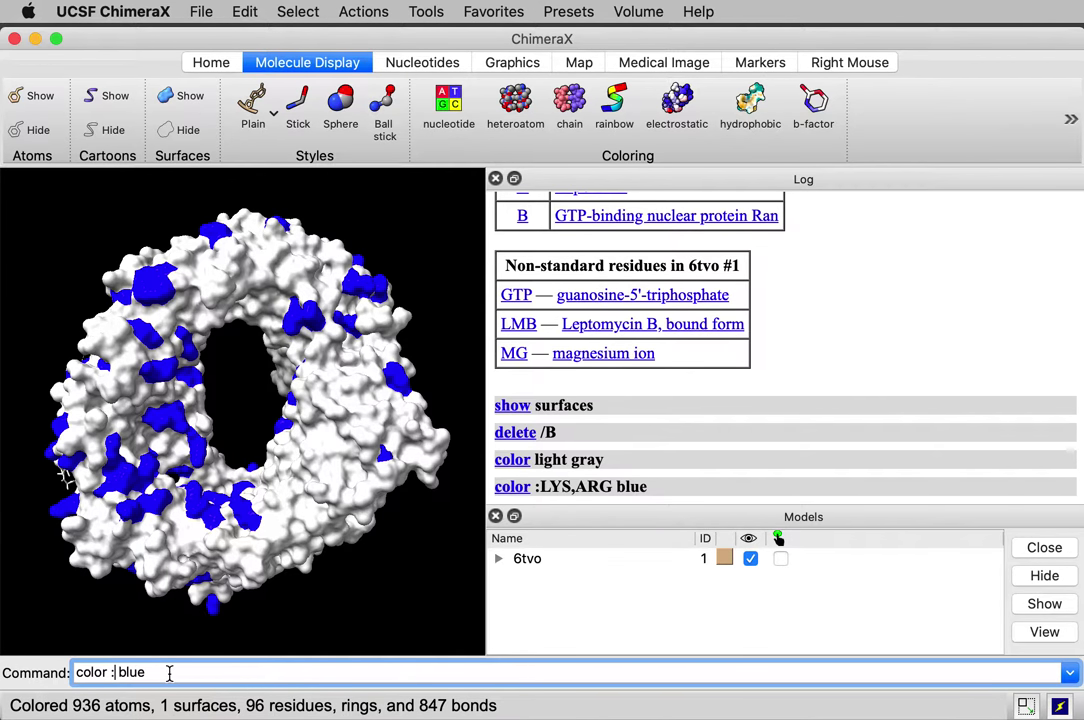
{"action": "type", "text": "GLU"}
{"action": "type", "text": ",ASP"}
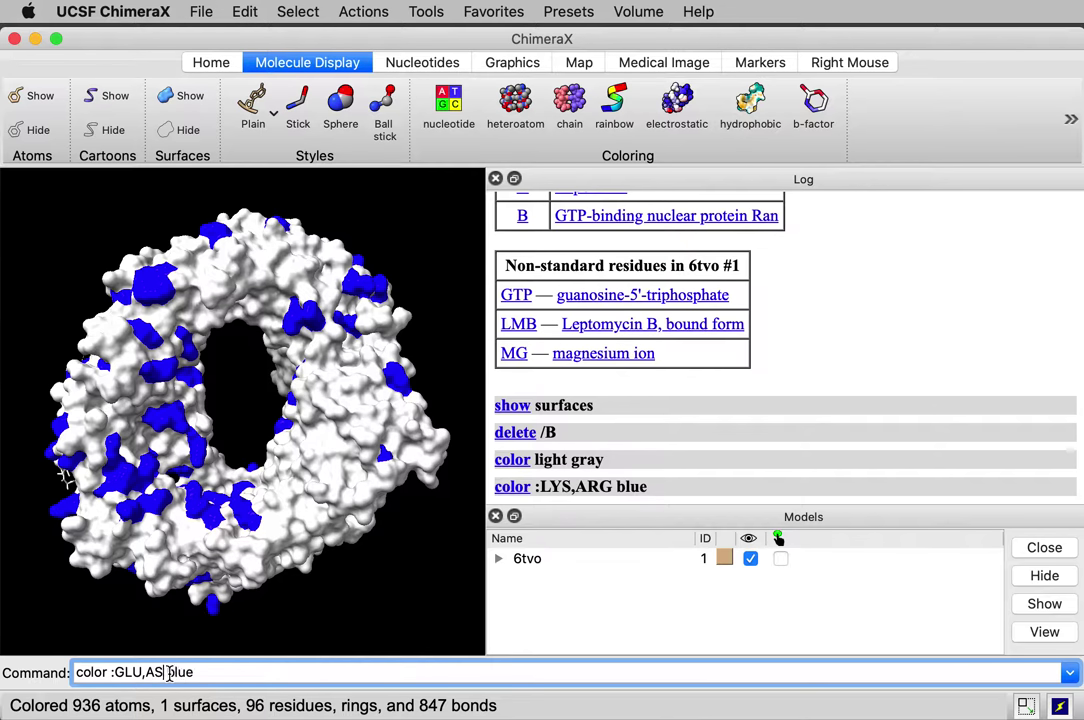
{"action": "key", "text": "BackSpace"}
{"action": "key", "text": "BackSpace"}
{"action": "key", "text": "BackSpace"}
{"action": "key", "text": "BackSpace"}
{"action": "type", "text": "red"}
{"action": "key", "text": "Return"}
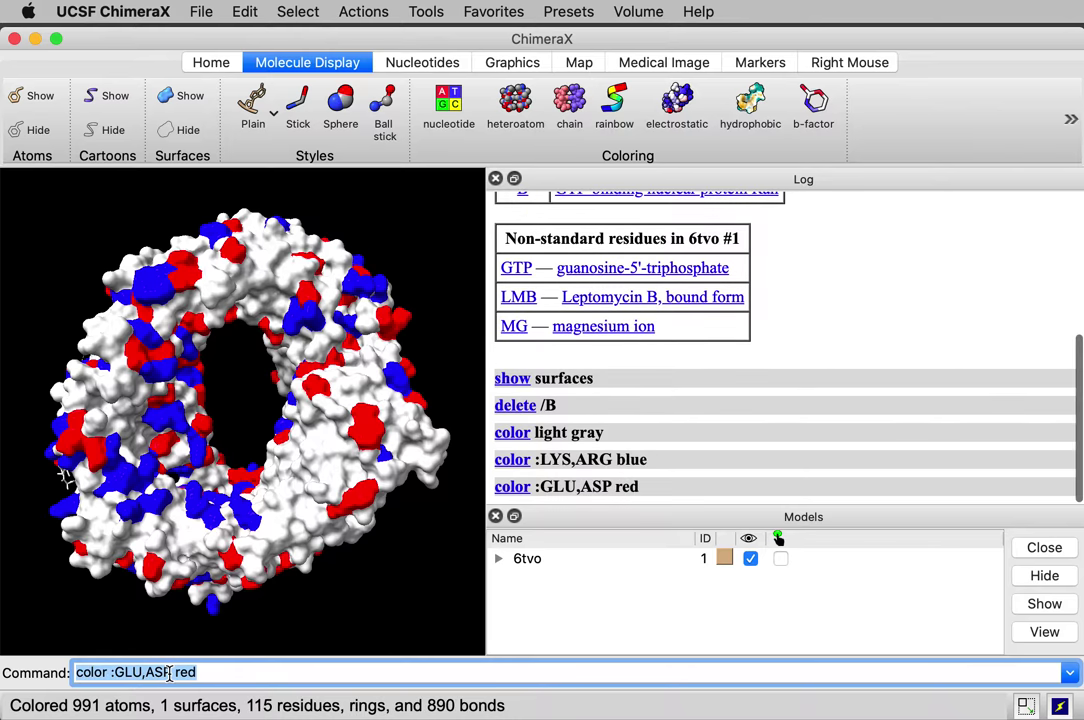
Step: Apply soft lighting to the charged-residue surface and rotate to inspect the shading
{"action": "left_click_drag", "start_coordinate": [207, 366], "coordinate": [181, 363]}
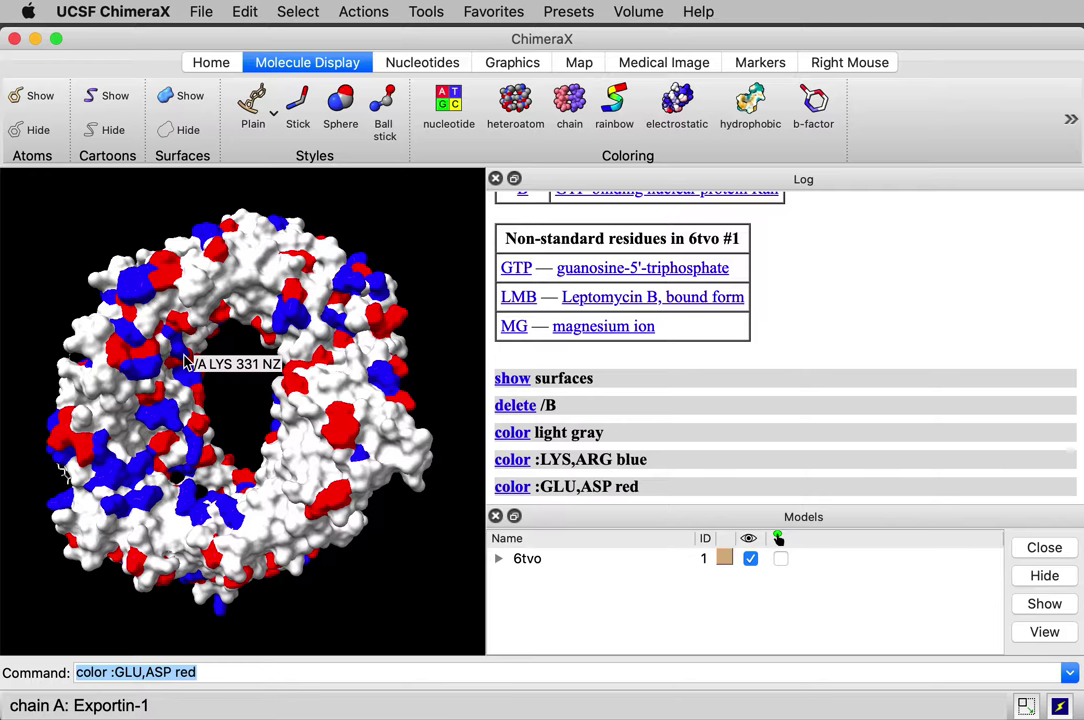
{"action": "left_click_drag", "start_coordinate": [190, 370], "coordinate": [237, 423]}
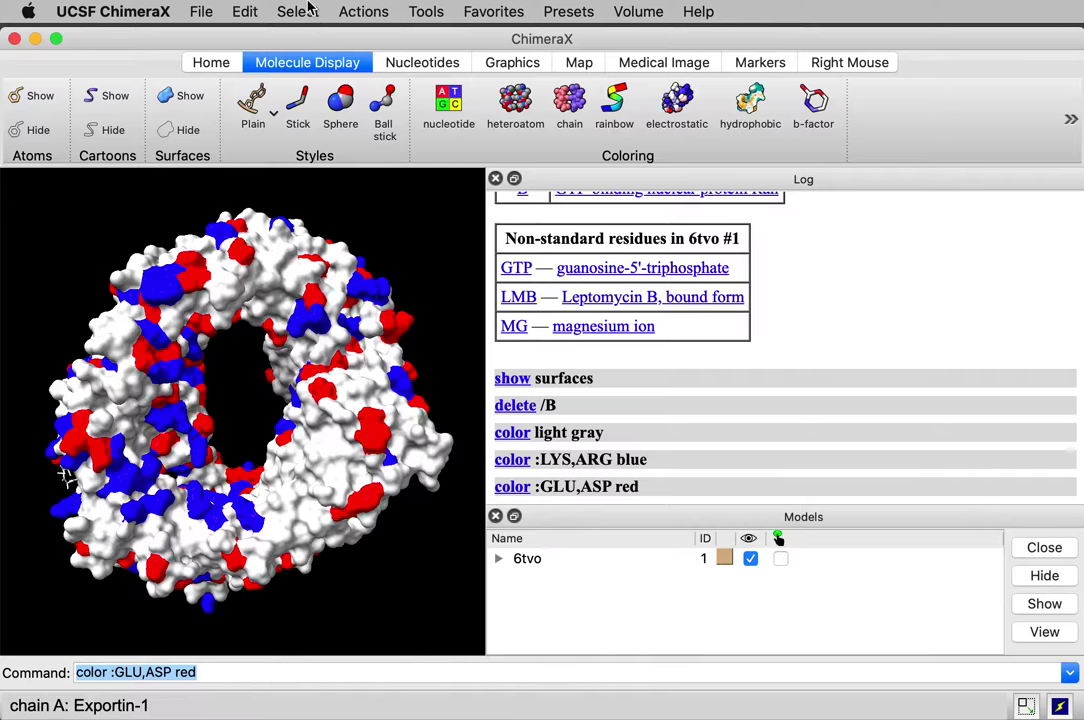
{"action": "left_click", "coordinate": [210, 63]}
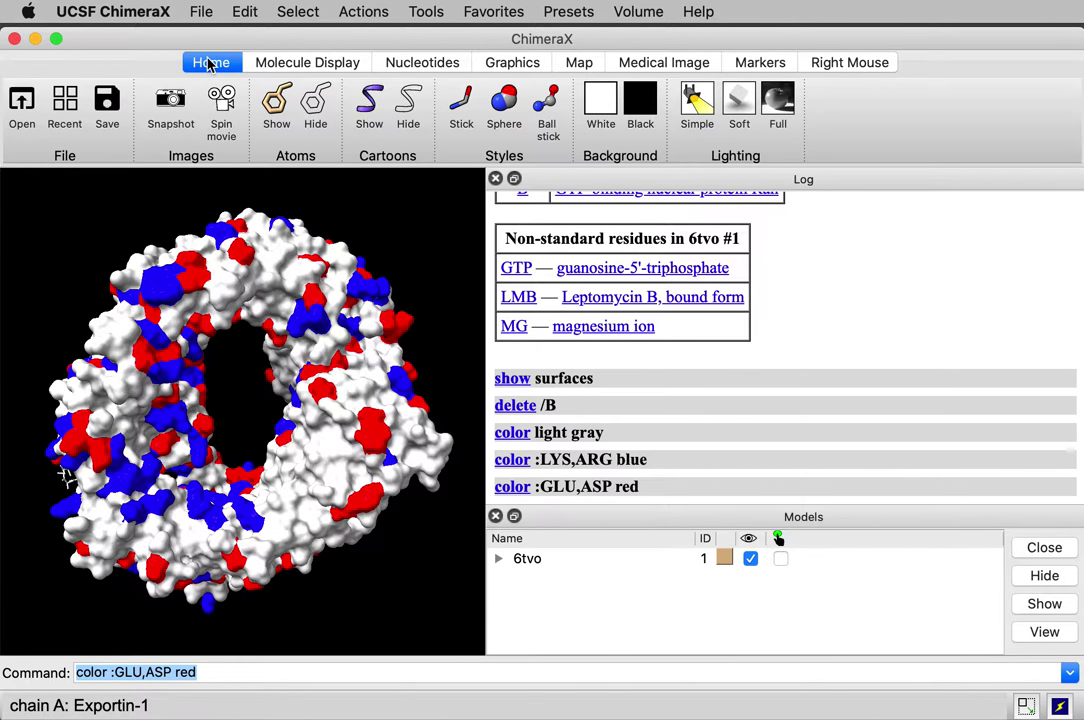
{"action": "left_click", "coordinate": [740, 105]}
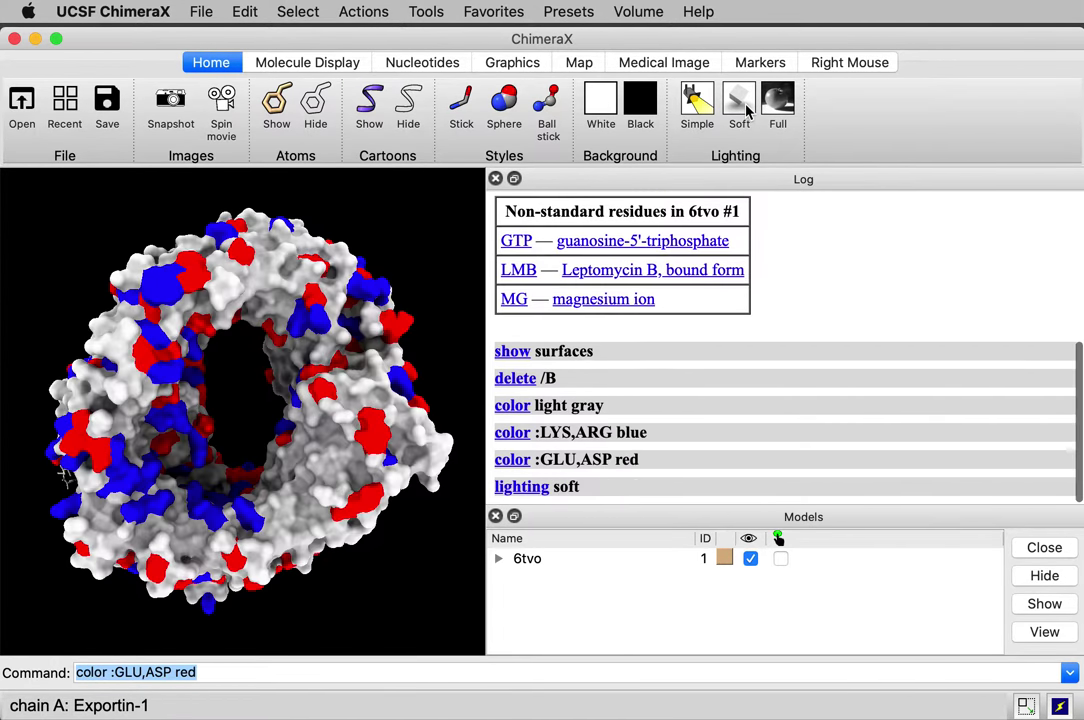
{"action": "left_click_drag", "start_coordinate": [217, 422], "coordinate": [282, 424]}
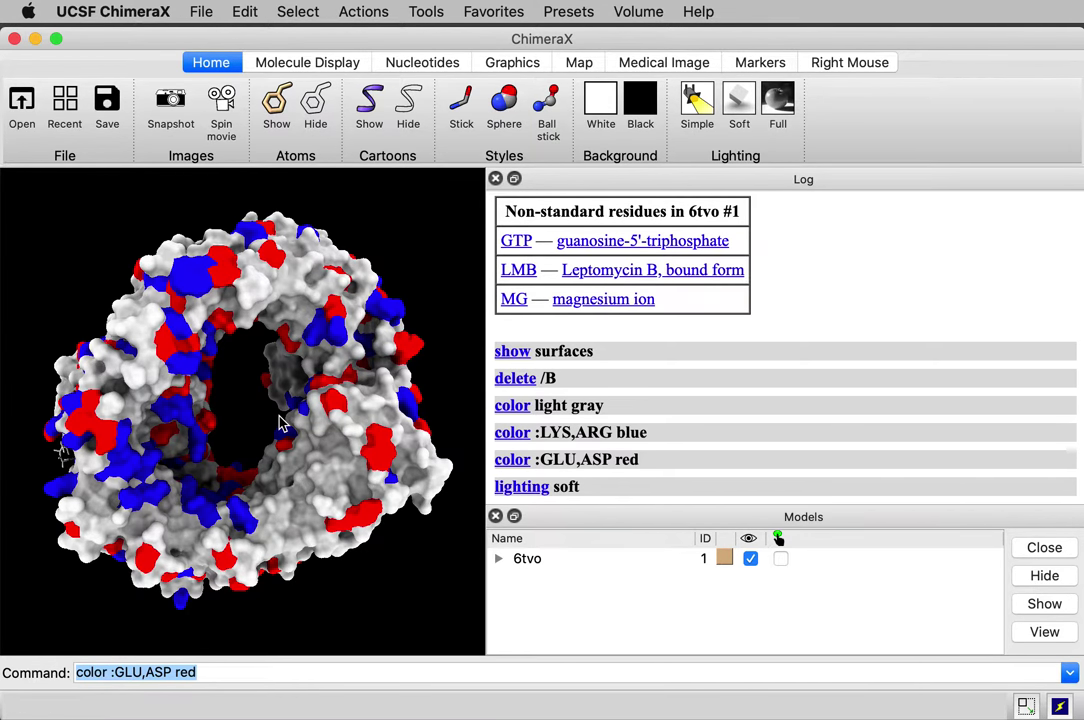
Step: Colour the surface by Coulombic potential (−24.86 to 13.09) and rotate to view it
{"action": "left_click", "coordinate": [321, 64]}
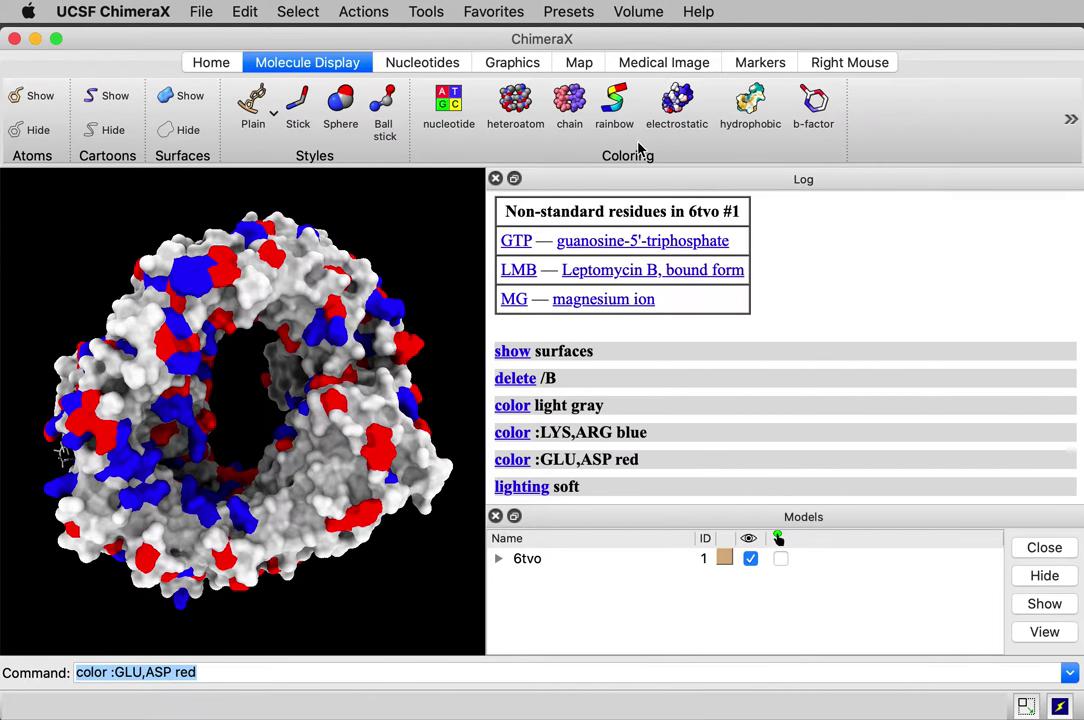
{"action": "left_click", "coordinate": [680, 99]}
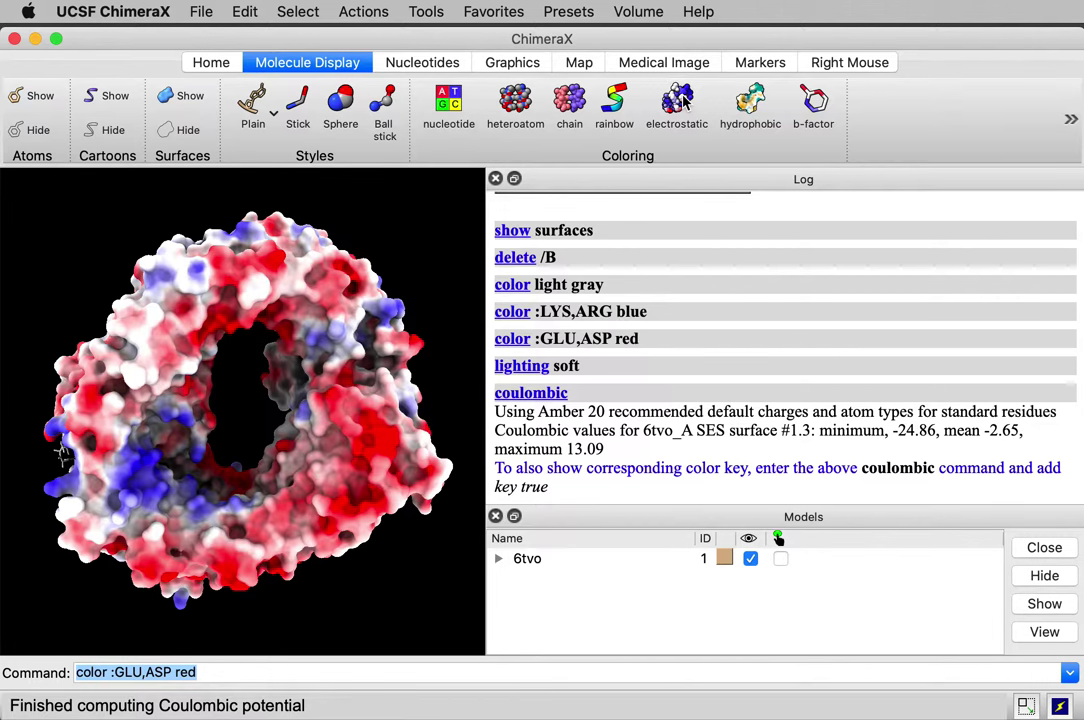
{"action": "left_click_drag", "start_coordinate": [318, 421], "coordinate": [276, 443]}
{"action": "left_click_drag", "start_coordinate": [452, 290], "coordinate": [428, 573]}
{"action": "left_click_drag", "start_coordinate": [358, 295], "coordinate": [326, 330]}
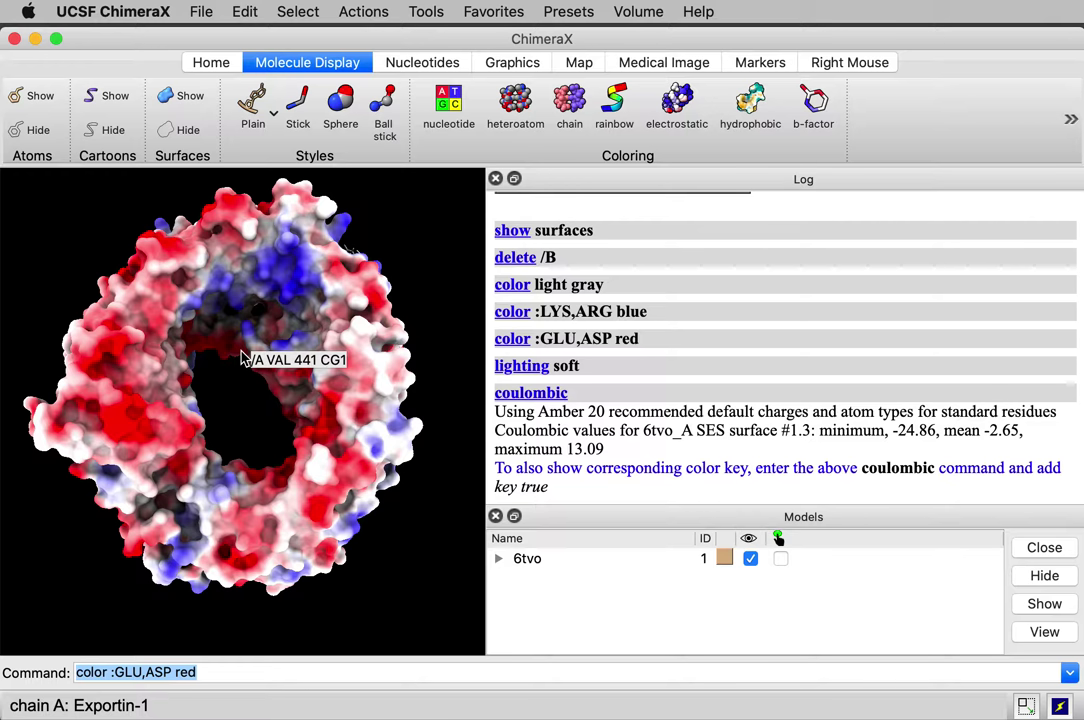
Step: Inspect the Coulombic-coloured ring from several sides, identifying residues, then switch to the browser
{"action": "left_click_drag", "start_coordinate": [270, 395], "coordinate": [258, 430]}
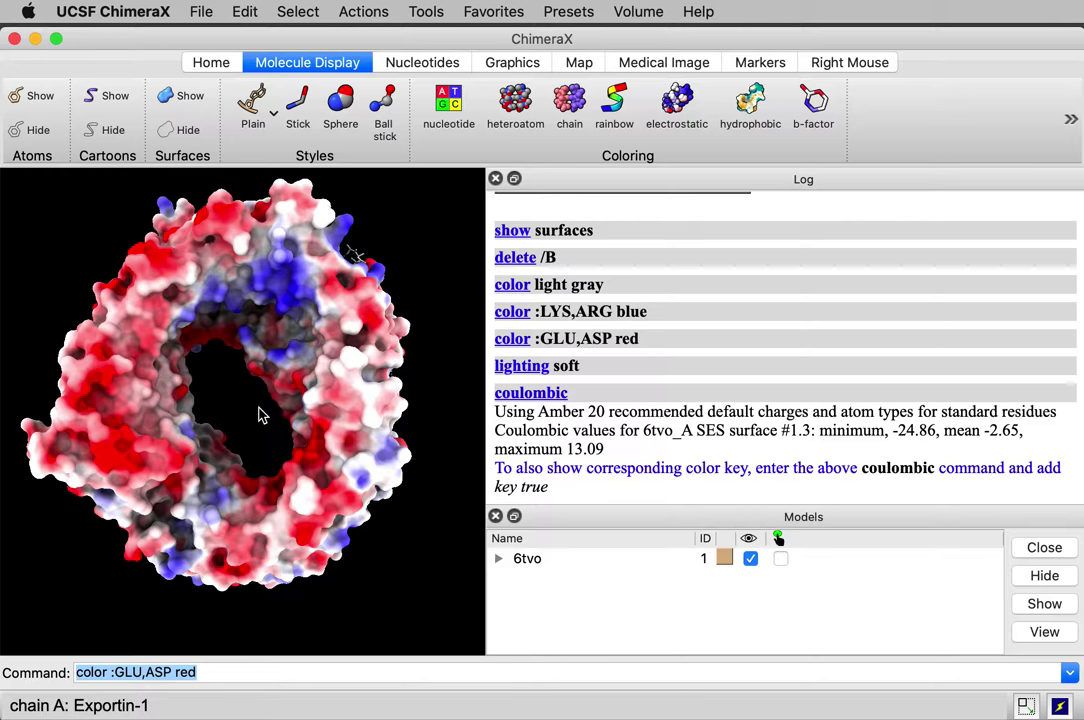
{"action": "left_click_drag", "start_coordinate": [254, 310], "coordinate": [256, 276]}
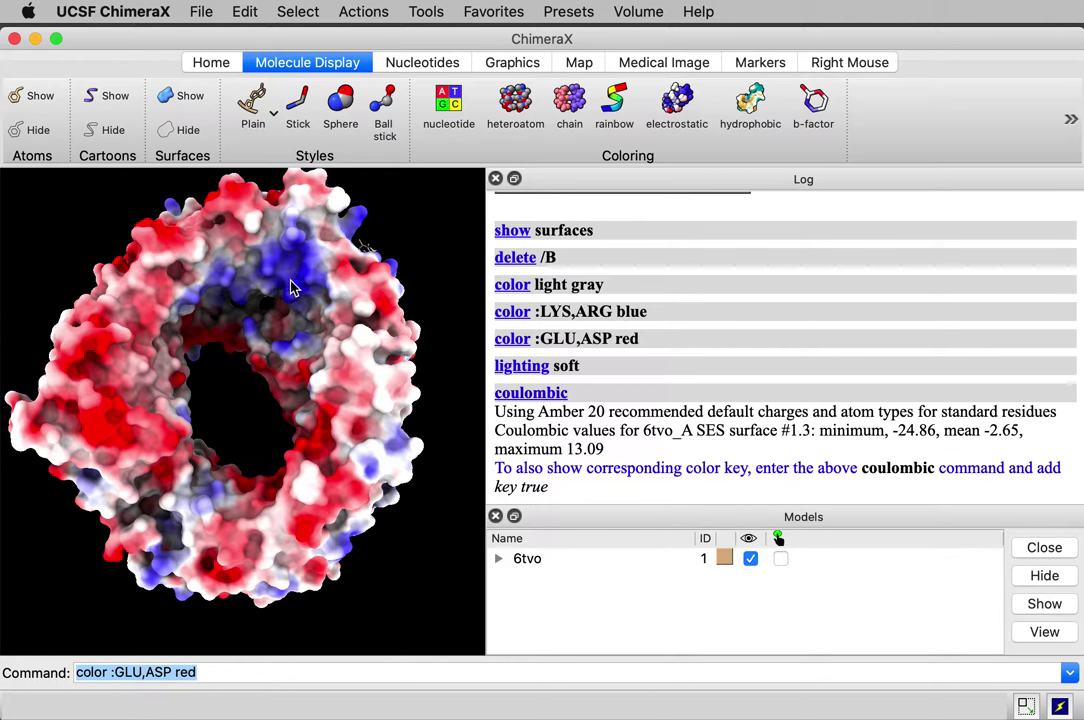
{"action": "mouse_move", "coordinate": [290, 289]}
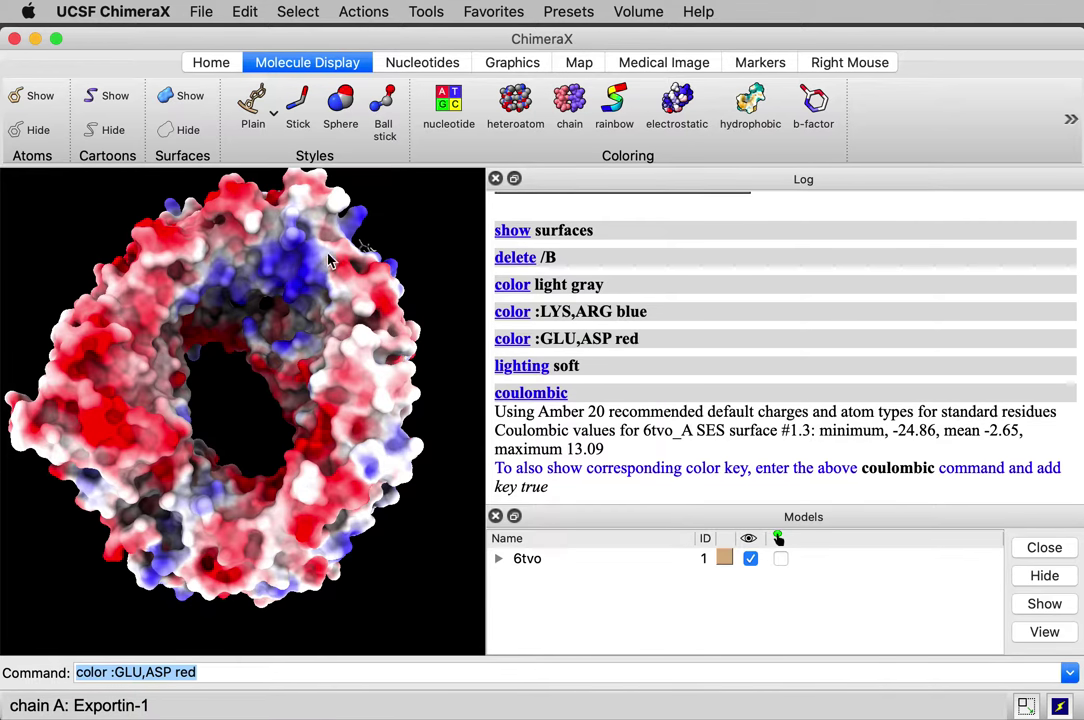
{"action": "mouse_move", "coordinate": [333, 259]}
{"action": "mouse_move", "coordinate": [288, 265]}
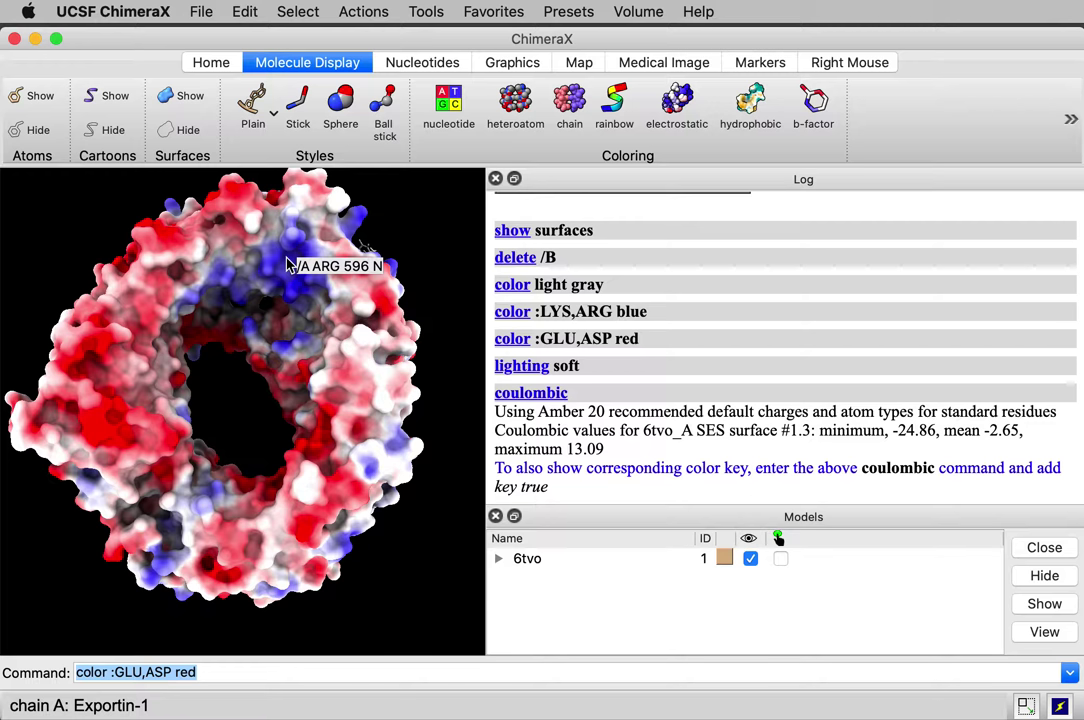
{"action": "scroll", "coordinate": [288, 265], "scroll_direction": "up", "scroll_amount": 5}
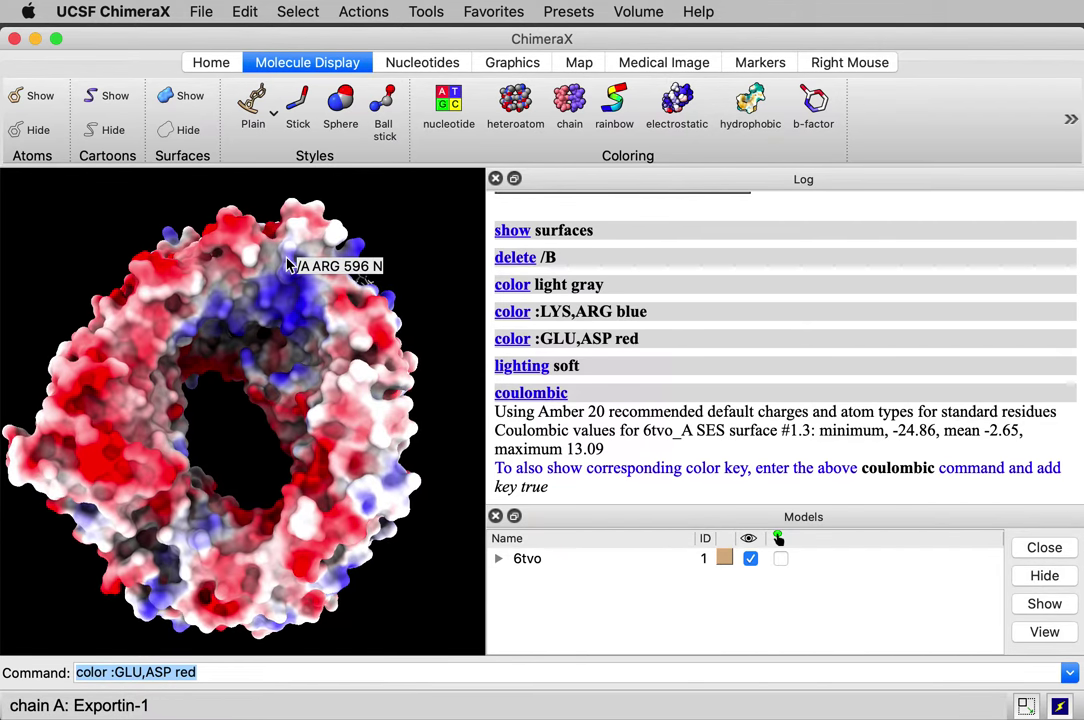
{"action": "left_click_drag", "start_coordinate": [250, 310], "coordinate": [278, 388]}
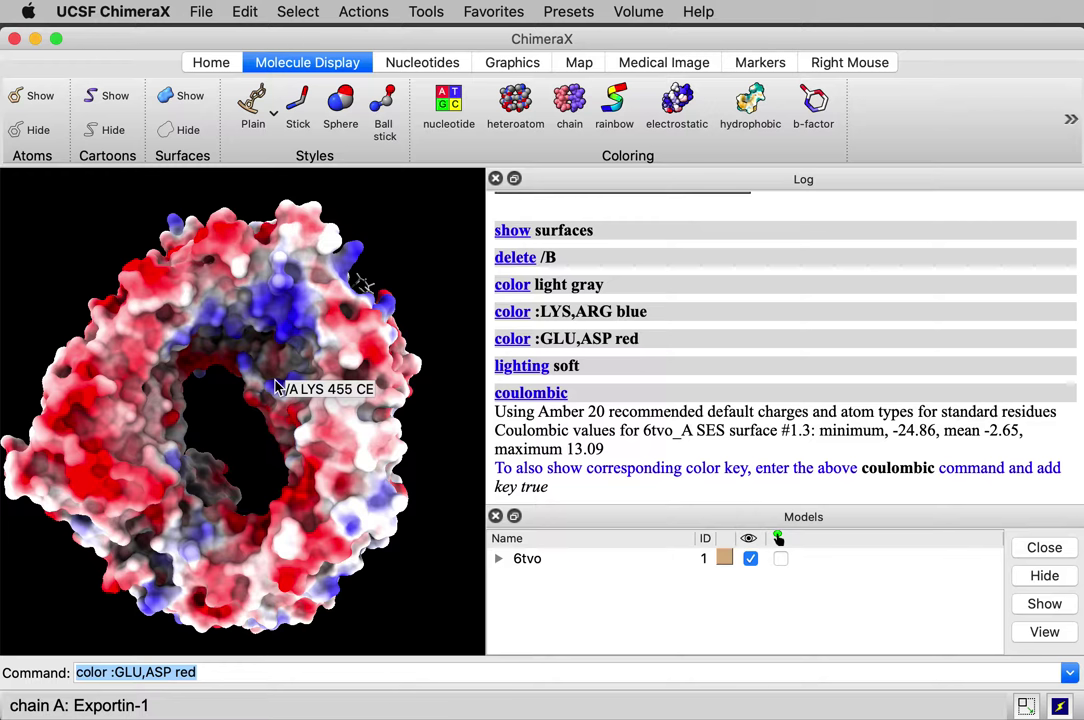
{"action": "scroll", "coordinate": [278, 388], "scroll_direction": "down", "scroll_amount": 5}
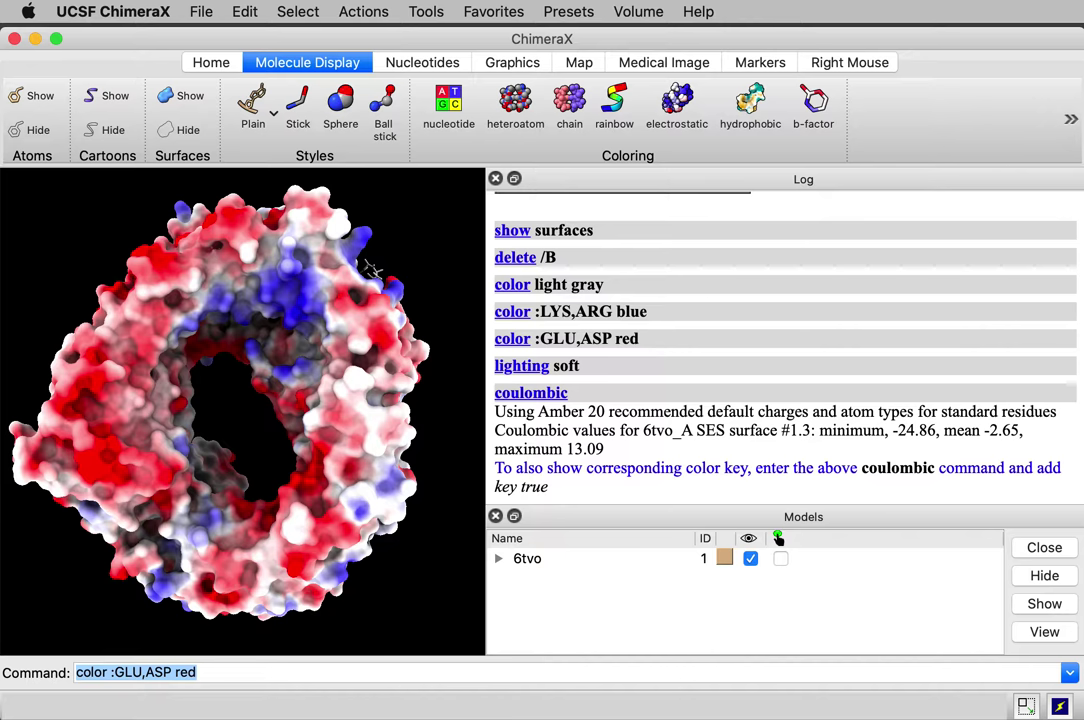
{"action": "key", "text": "super+Tab"}
Step: Show the PDB2PQR job configuration: PDB upload, PROPKA at pH 7.0, PARSE forcefield
{"action": "left_click", "coordinate": [1010, 78]}
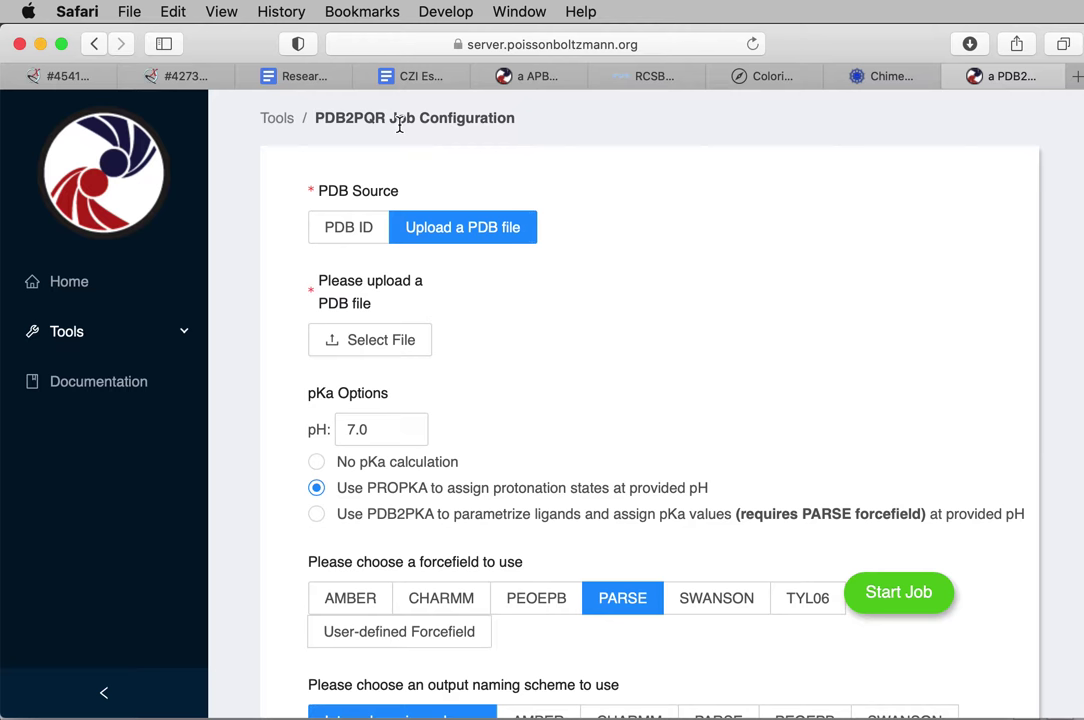
Step: Back in ChimeraX, open the potential map s7822gmc58-pot.dx from the apbs-6tvoA folder
{"action": "left_click", "coordinate": [40, 44]}
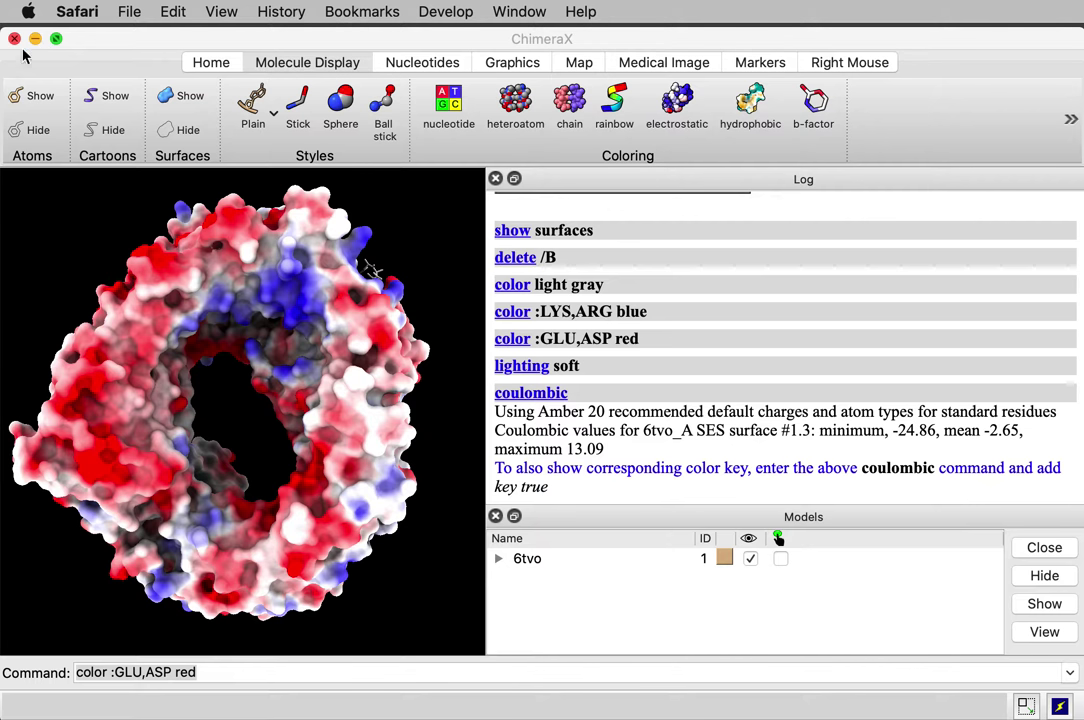
{"action": "left_click", "coordinate": [200, 62]}
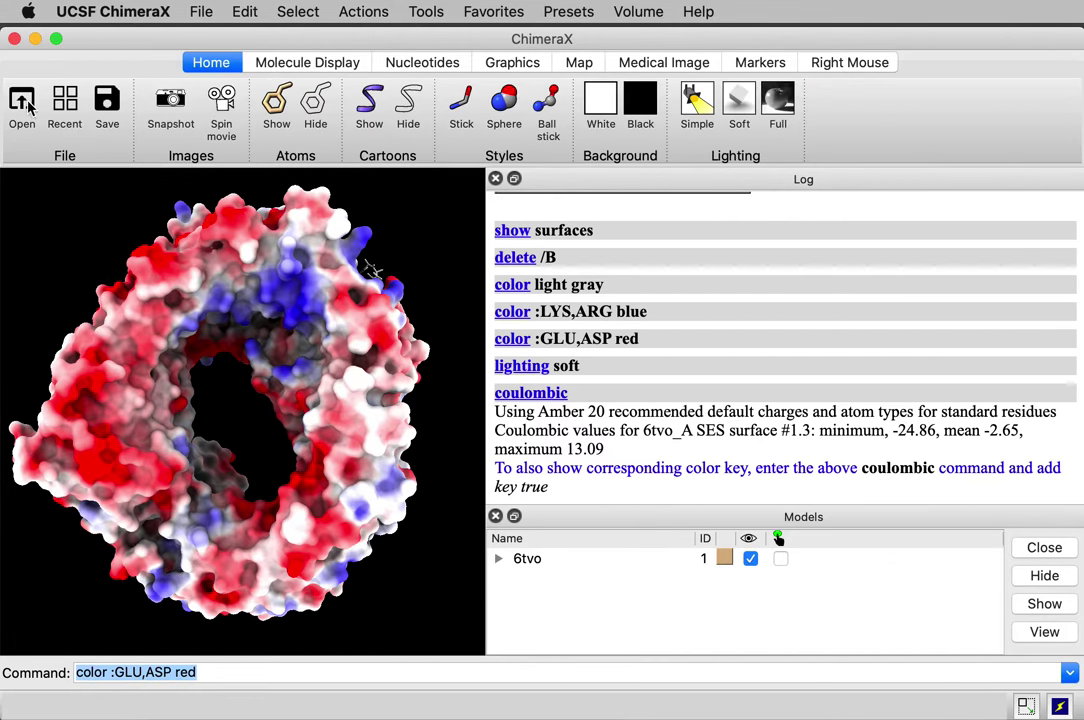
{"action": "left_click", "coordinate": [22, 103]}
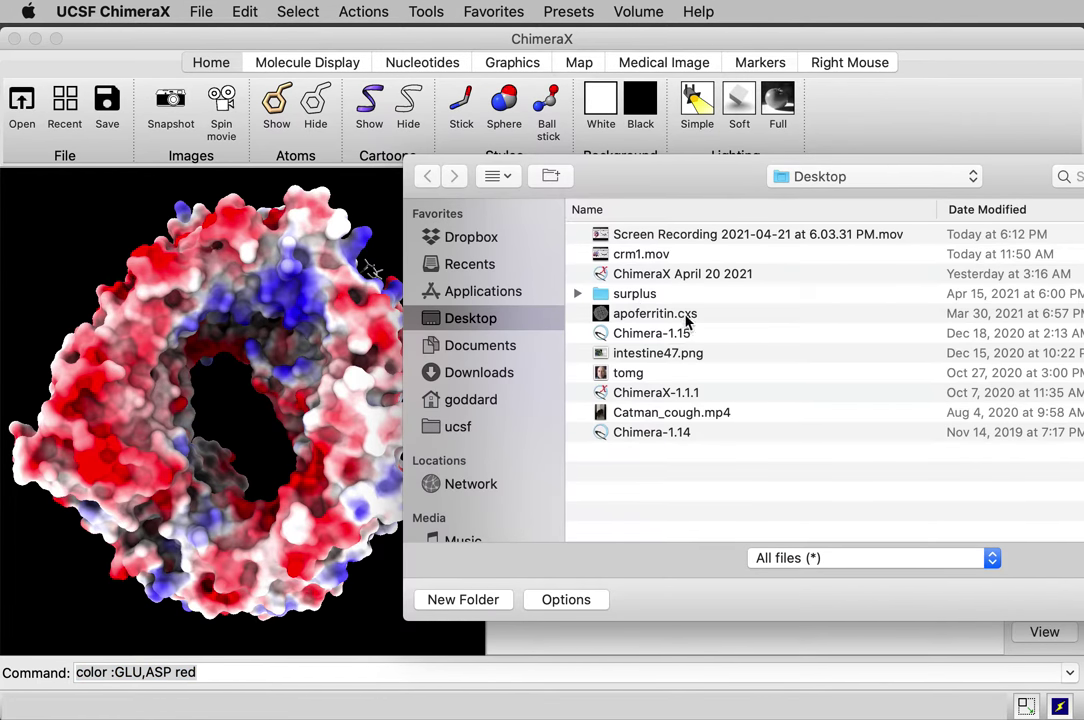
{"action": "left_click", "coordinate": [835, 178]}
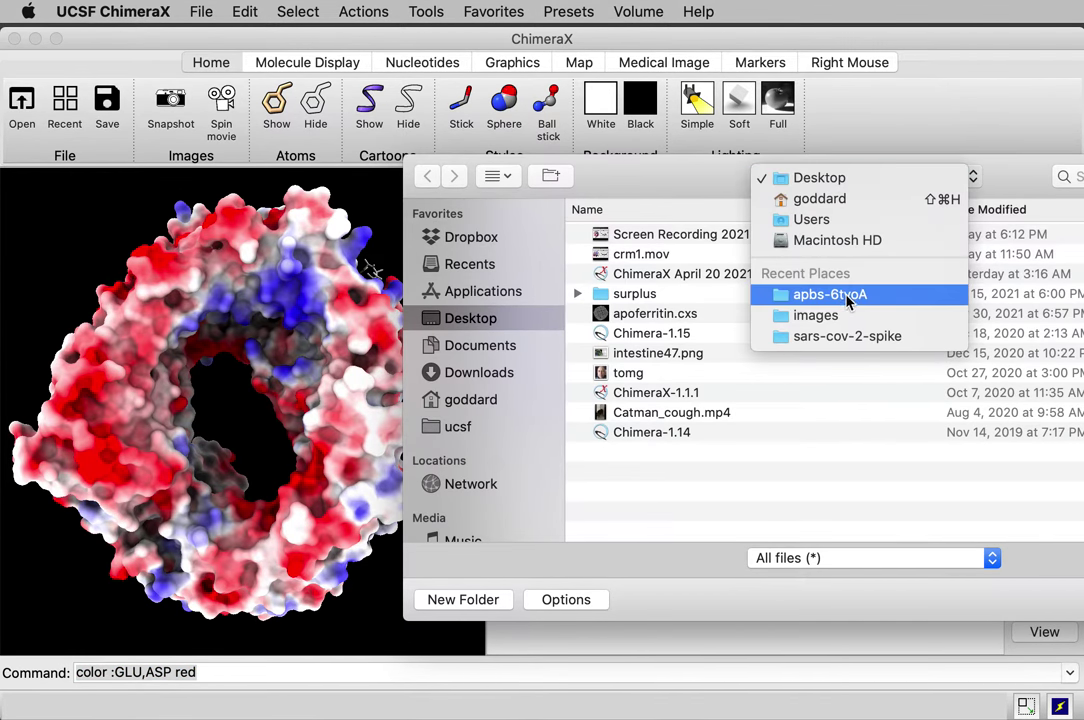
{"action": "left_click", "coordinate": [825, 295]}
{"action": "left_click_drag", "start_coordinate": [1010, 178], "coordinate": [745, 145]}
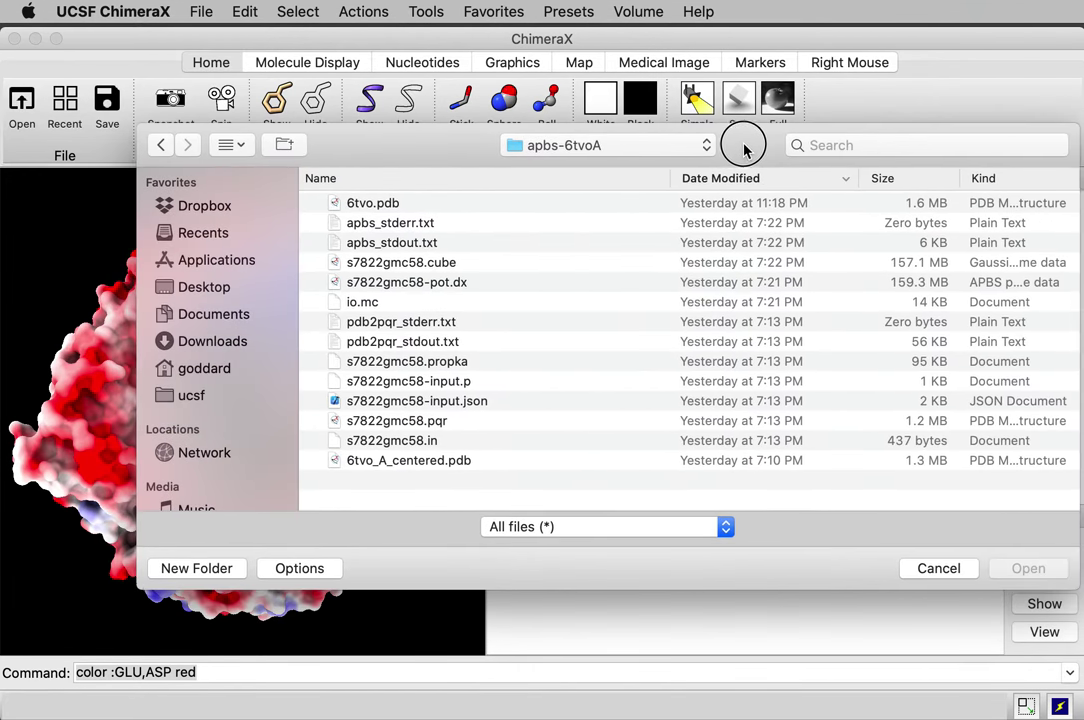
{"action": "left_click", "coordinate": [405, 284]}
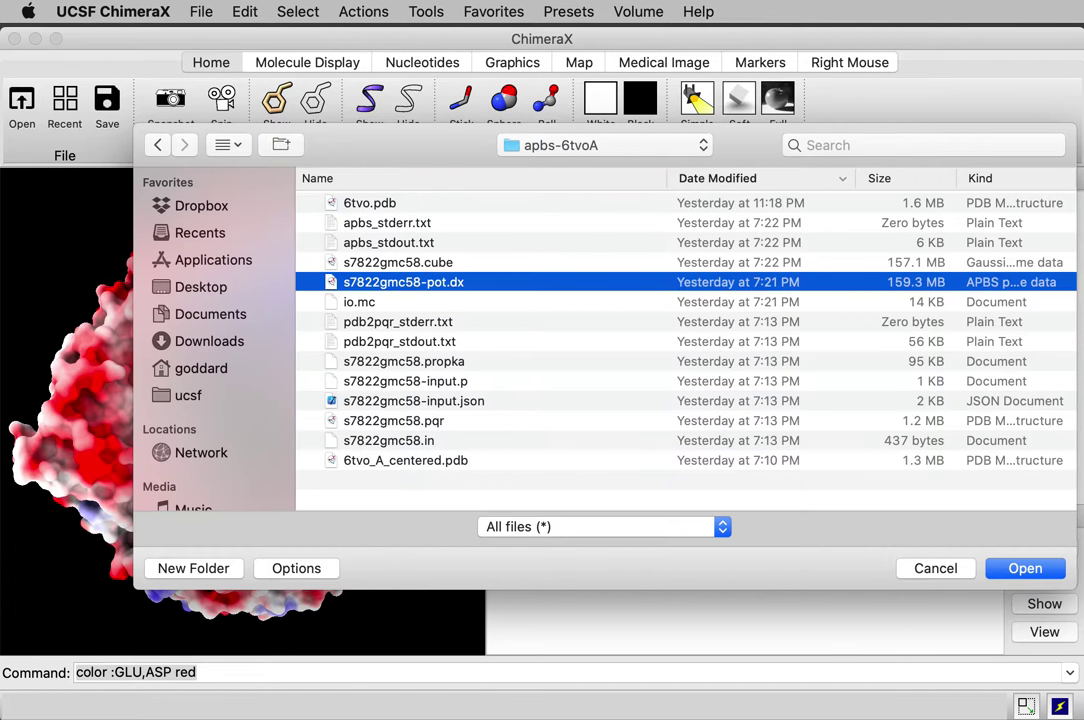
{"action": "left_click", "coordinate": [1028, 569]}
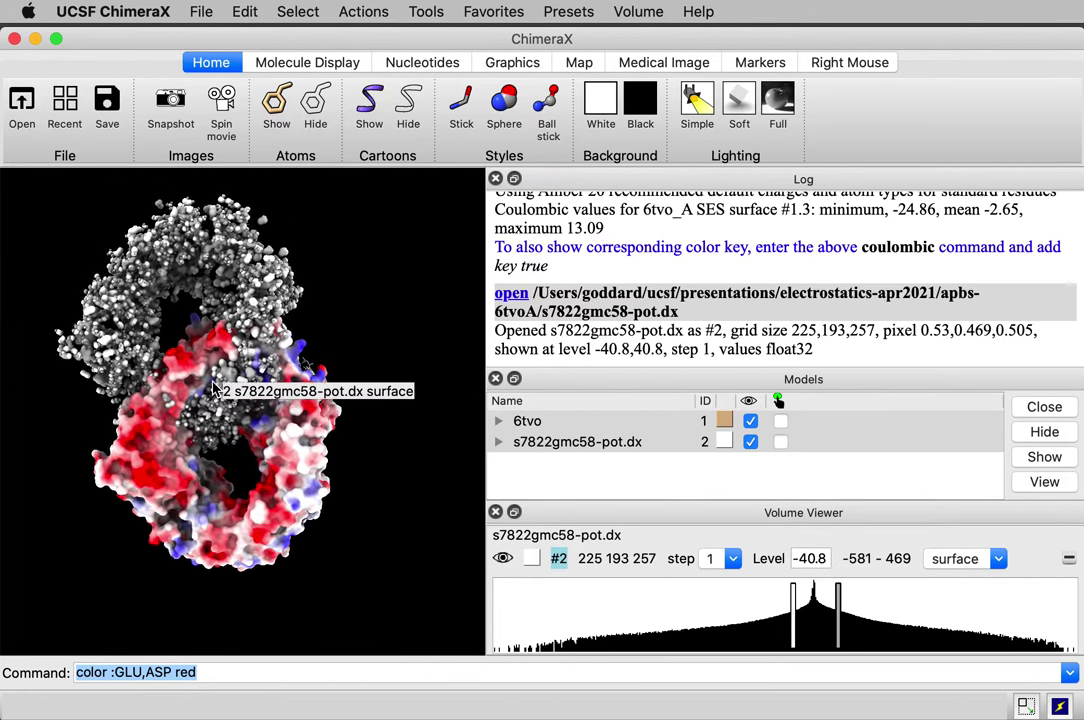
Step: Colour the -40.8 contour red by setting its green and blue to zero
{"action": "scroll", "coordinate": [215, 388], "scroll_direction": "up", "scroll_amount": 5}
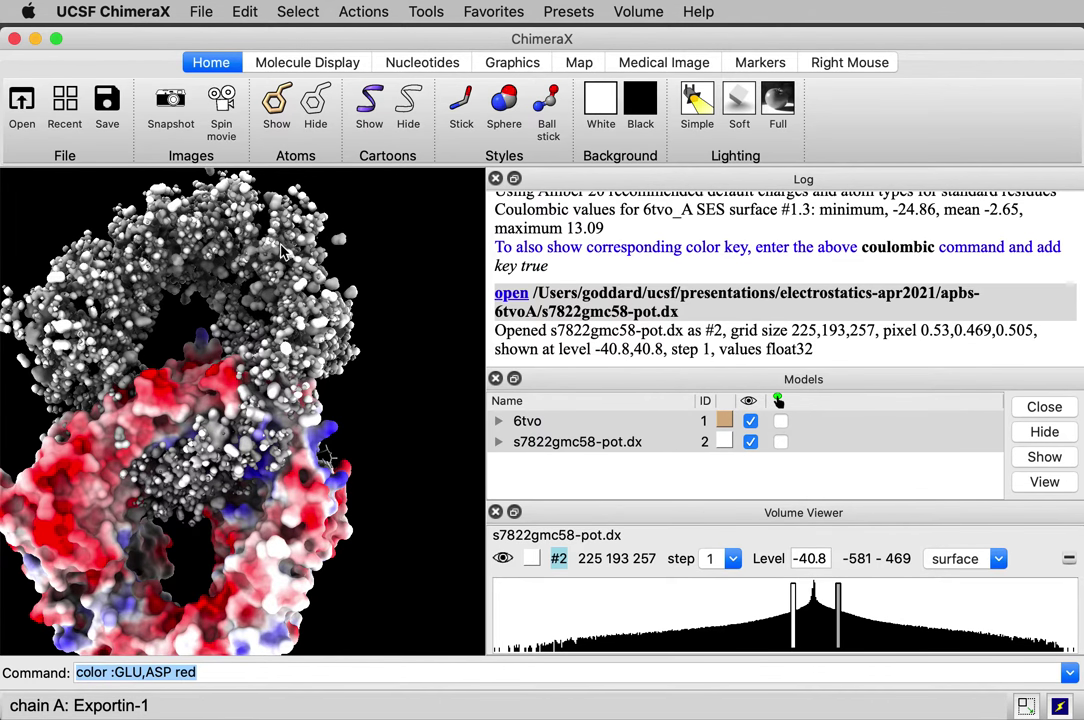
{"action": "mouse_move", "coordinate": [256, 240]}
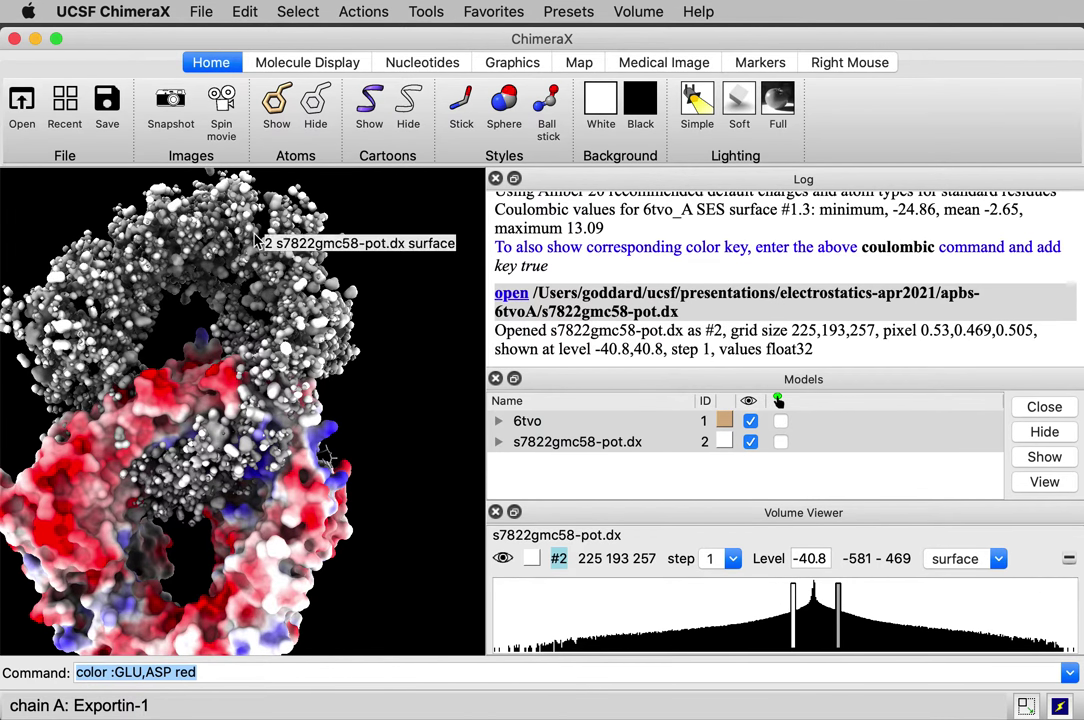
{"action": "left_click", "coordinate": [792, 595]}
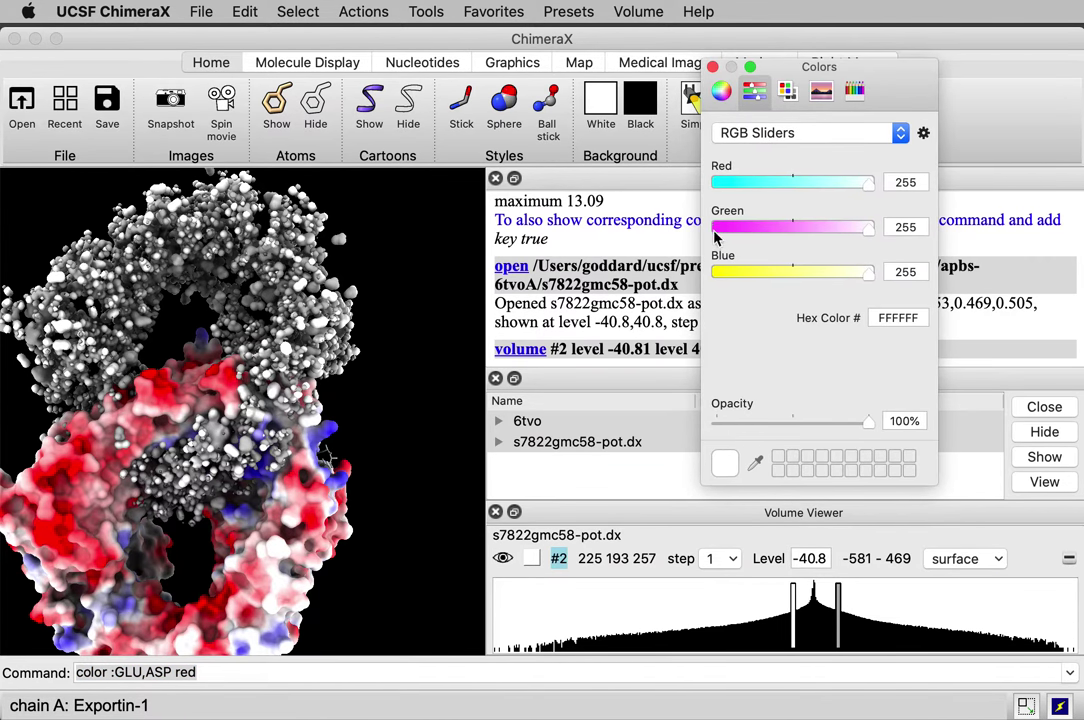
{"action": "left_click", "coordinate": [717, 228]}
{"action": "left_click", "coordinate": [716, 272]}
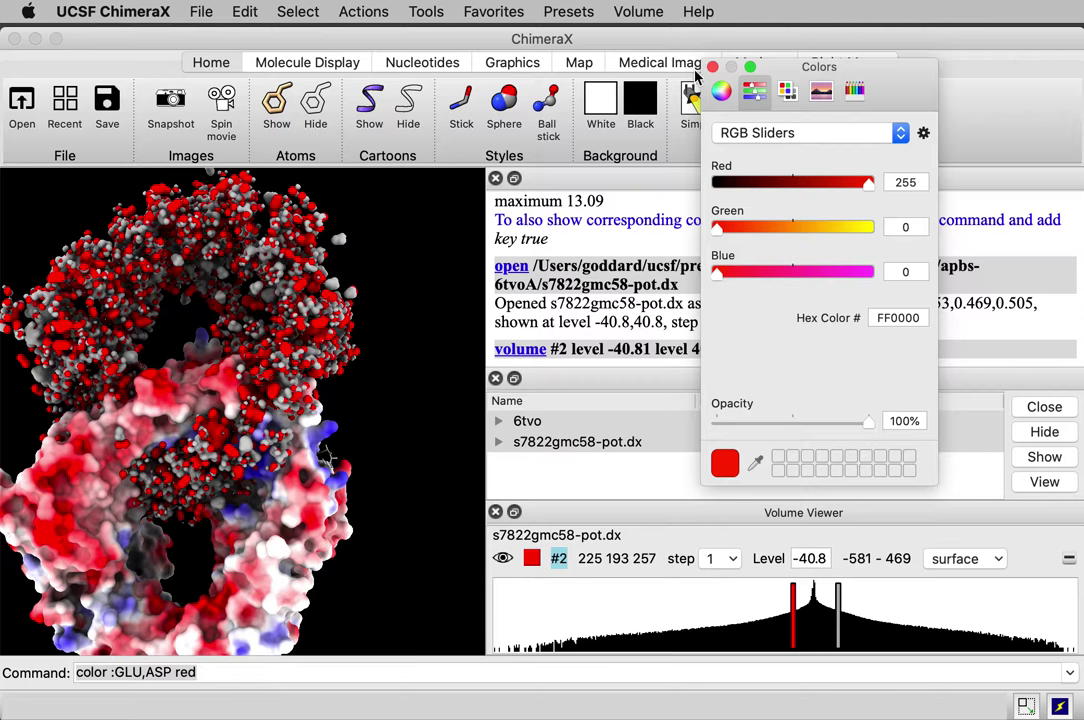
Step: Colour the +40.8 contour blue and close the Colors panel
{"action": "left_click", "coordinate": [838, 597]}
{"action": "left_click", "coordinate": [532, 558]}
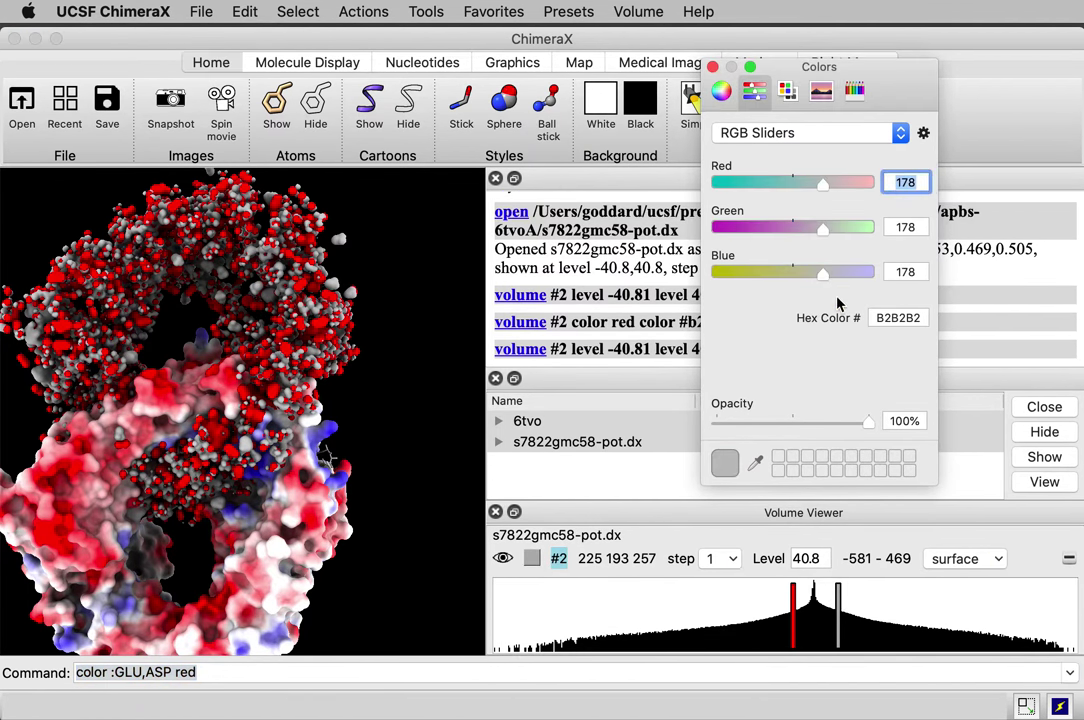
{"action": "left_click", "coordinate": [868, 272]}
{"action": "left_click", "coordinate": [716, 227]}
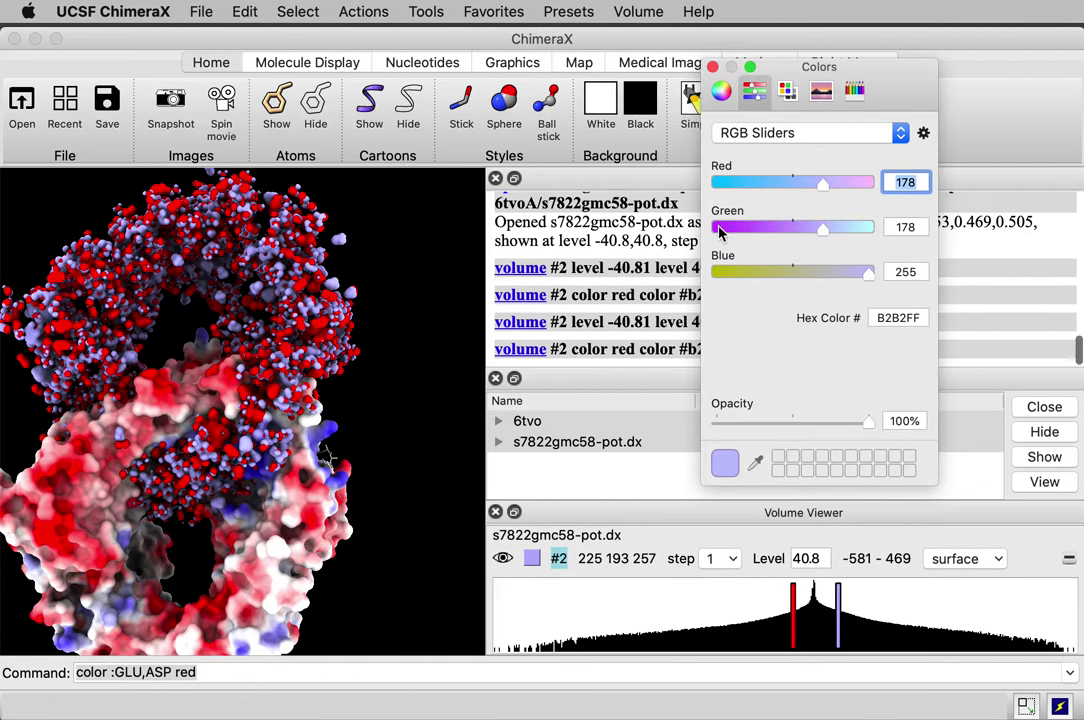
{"action": "left_click", "coordinate": [716, 182]}
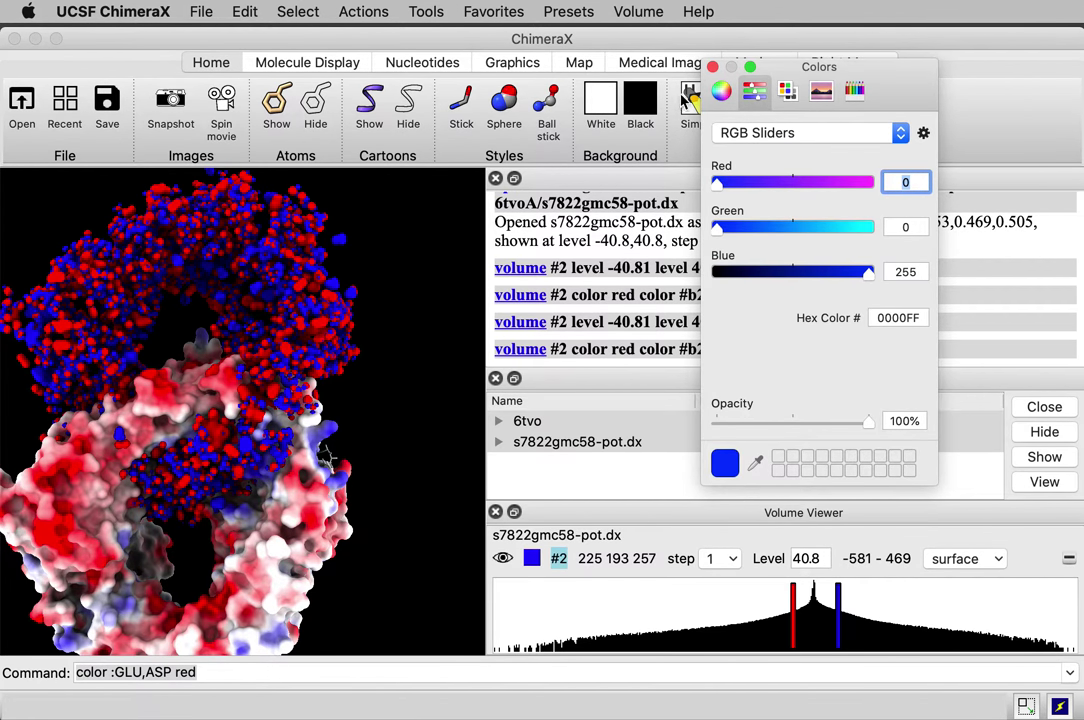
{"action": "left_click", "coordinate": [712, 67]}
{"action": "left_click_drag", "start_coordinate": [35, 386], "coordinate": [72, 476]}
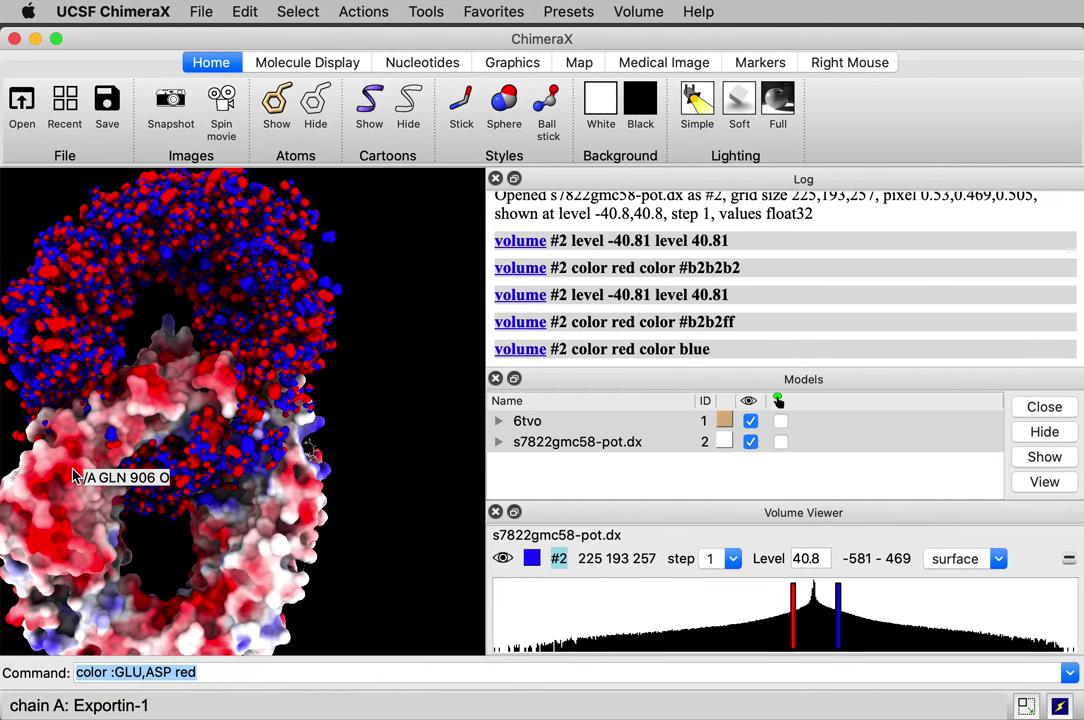
Step: Rotate and zoom the view to inspect the red and blue potential contours around the surface
{"action": "left_click_drag", "start_coordinate": [72, 477], "coordinate": [55, 528]}
{"action": "scroll", "coordinate": [55, 528], "scroll_direction": "up", "scroll_amount": 3}
{"action": "scroll", "coordinate": [50, 550], "scroll_direction": "down", "scroll_amount": 6}
{"action": "left_click_drag", "start_coordinate": [212, 481], "coordinate": [243, 428]}
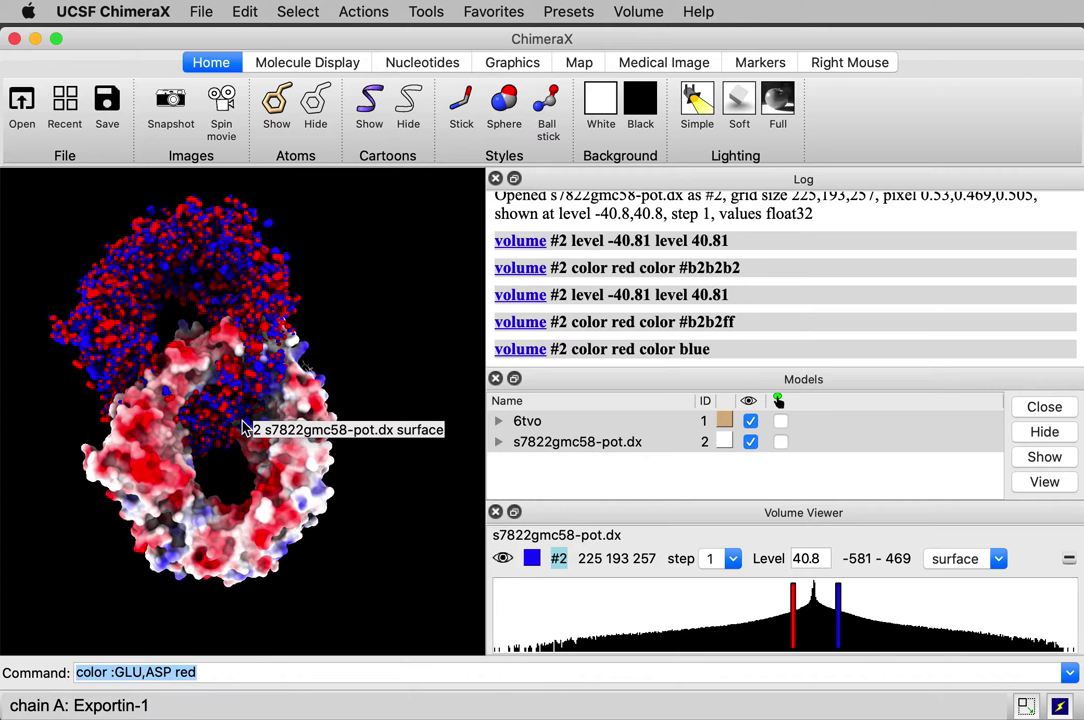
{"action": "scroll", "coordinate": [243, 428], "scroll_direction": "up", "scroll_amount": 5}
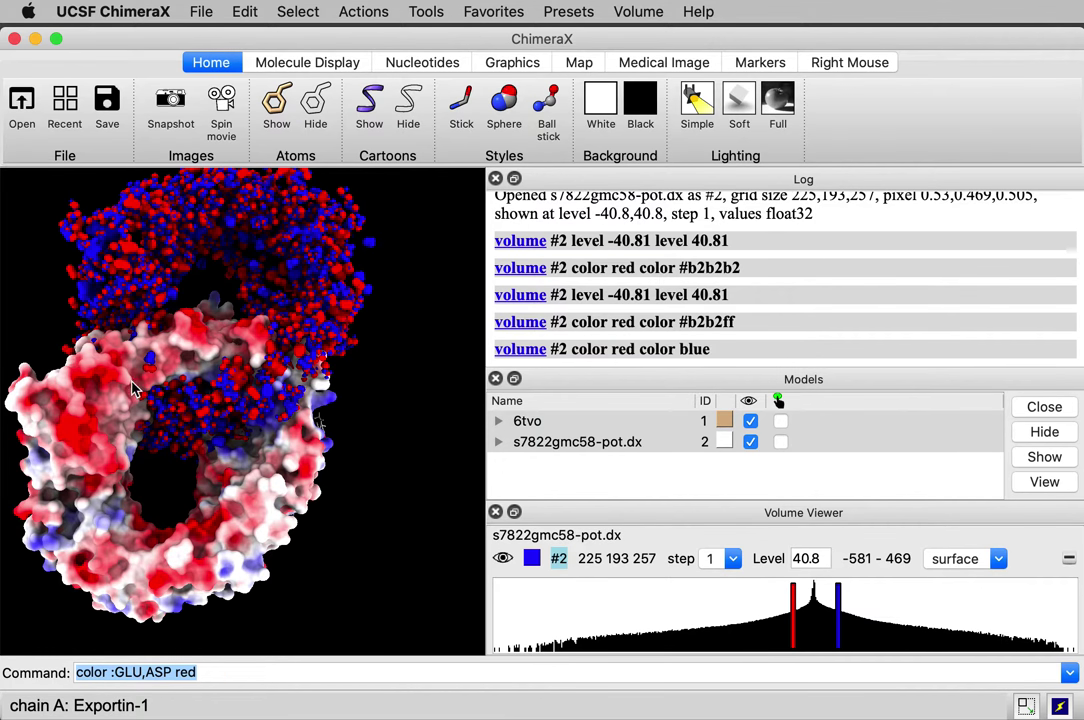
{"action": "mouse_move", "coordinate": [133, 388]}
{"action": "left_click_drag", "start_coordinate": [135, 295], "coordinate": [146, 372]}
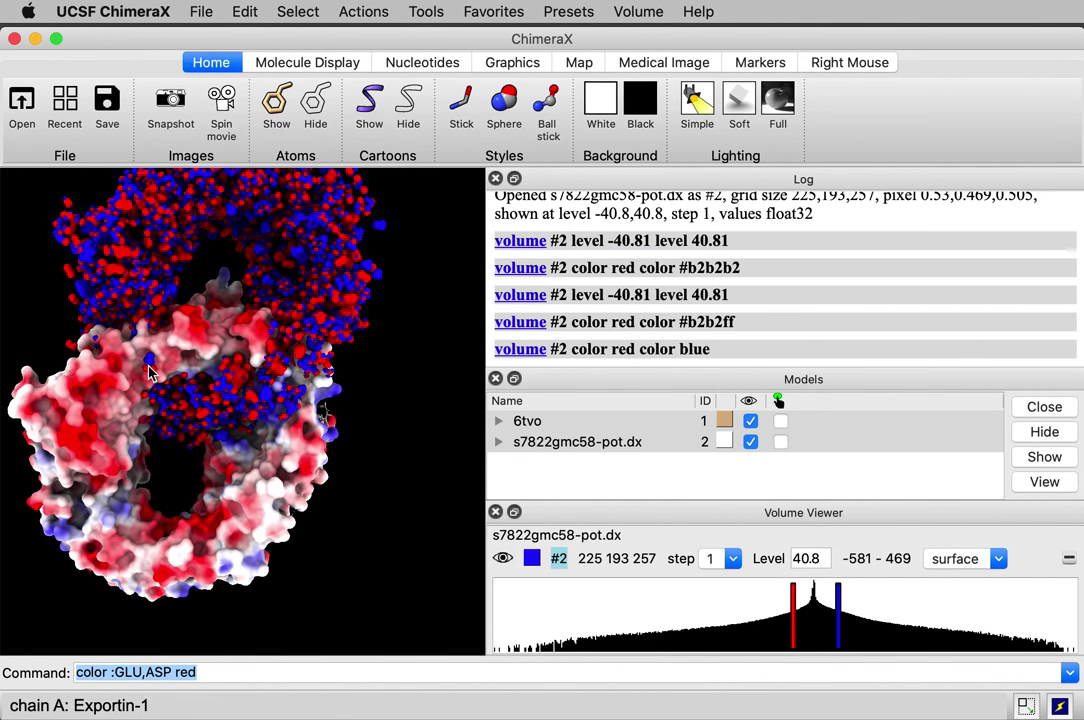
{"action": "scroll", "coordinate": [148, 373], "scroll_direction": "up", "scroll_amount": 3}
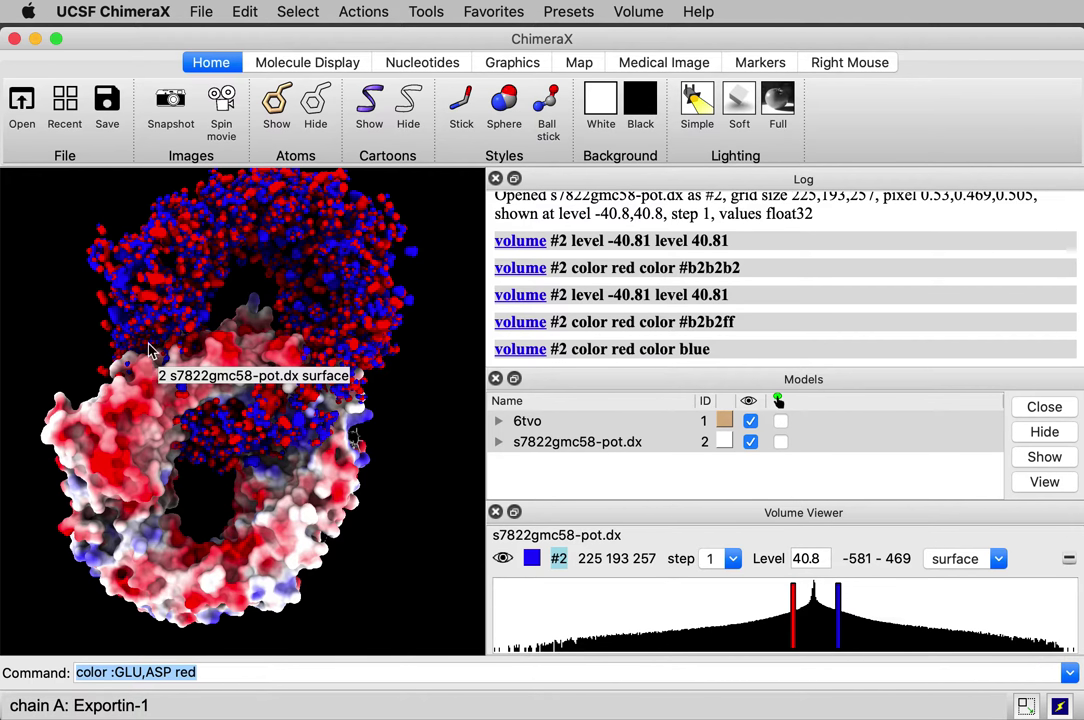
Step: Open 6tvo_A_centered.pdb from the apbs-6tvoA folder as a new model
{"action": "left_click", "coordinate": [20, 100]}
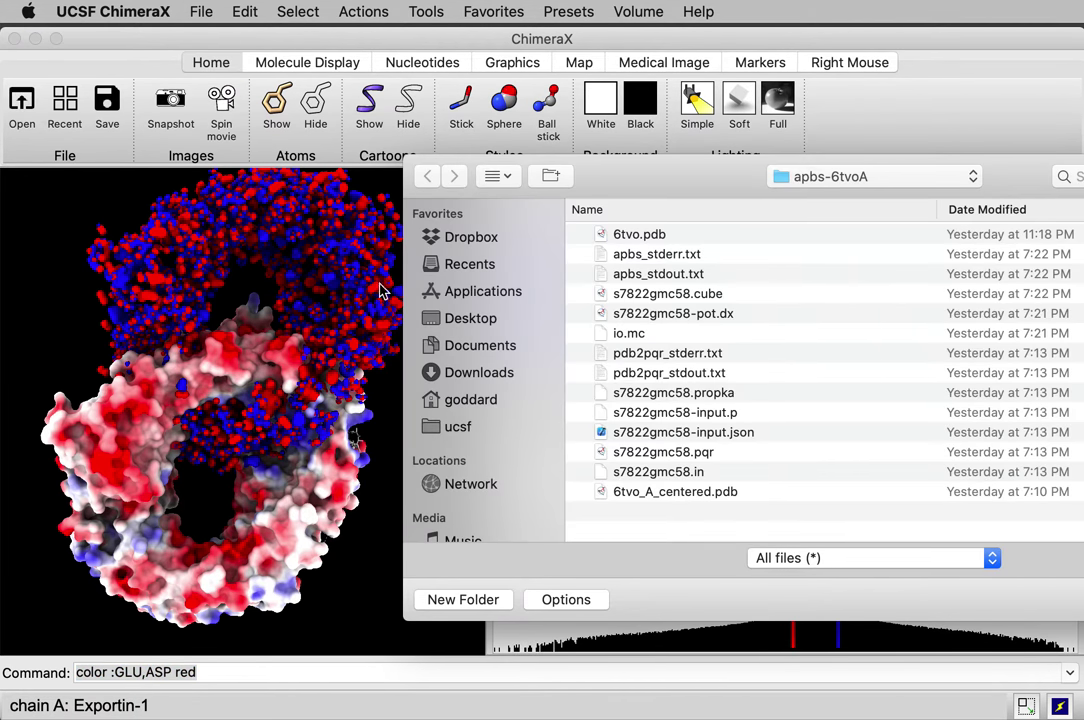
{"action": "left_click_drag", "start_coordinate": [667, 188], "coordinate": [370, 118]}
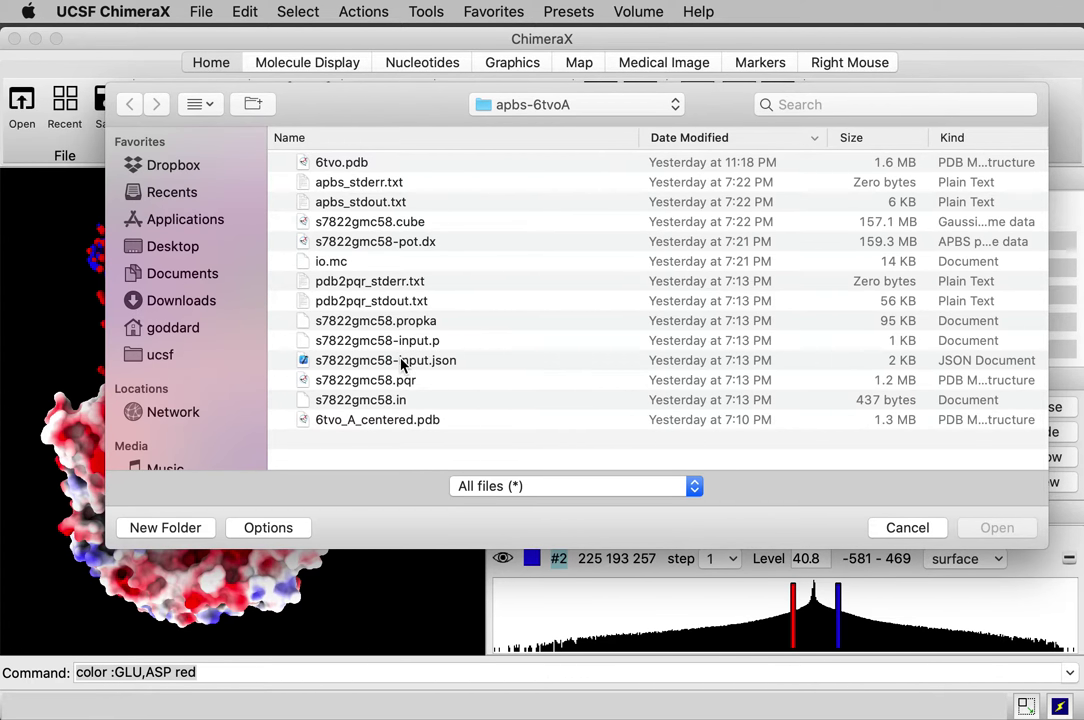
{"action": "left_click", "coordinate": [397, 421]}
{"action": "left_click", "coordinate": [995, 527]}
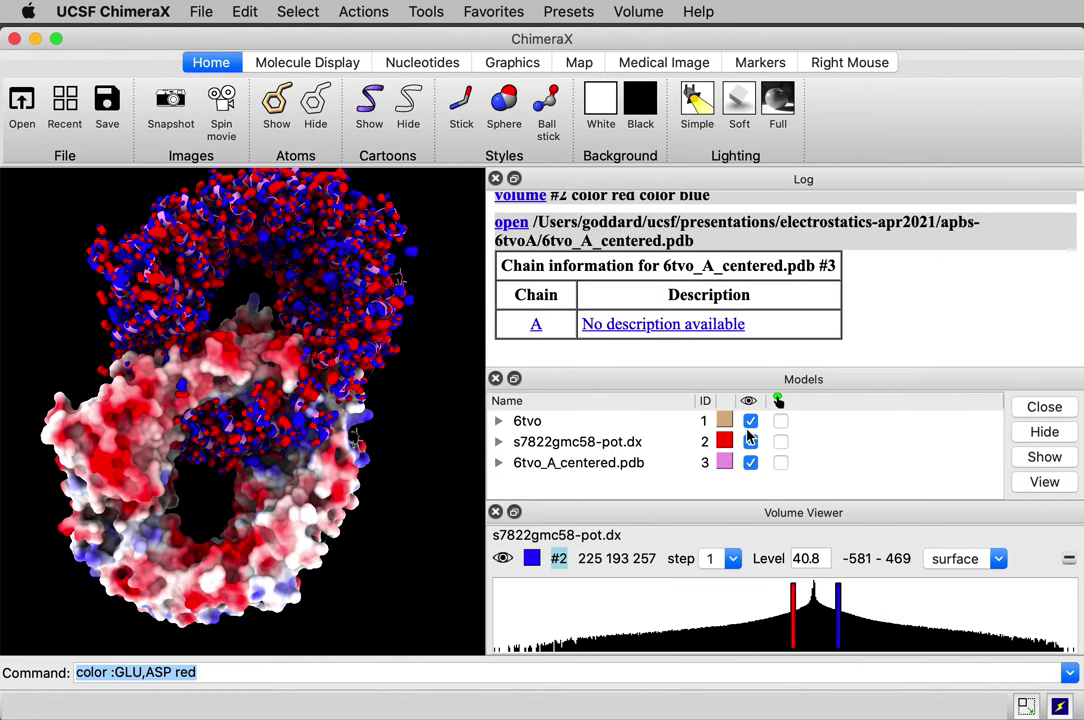
Step: Hide the original 6tvo model #1 and the potential map #2
{"action": "left_click", "coordinate": [751, 421]}
{"action": "scroll", "coordinate": [278, 280], "scroll_direction": "down", "scroll_amount": 5}
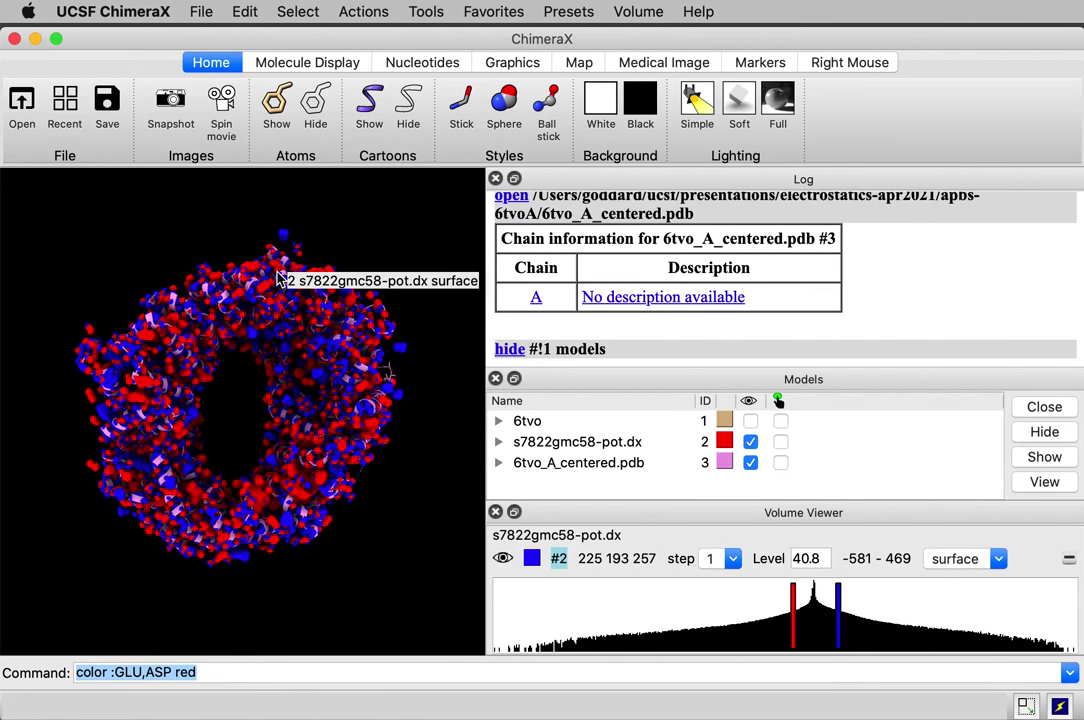
{"action": "scroll", "coordinate": [278, 280], "scroll_direction": "down", "scroll_amount": 2}
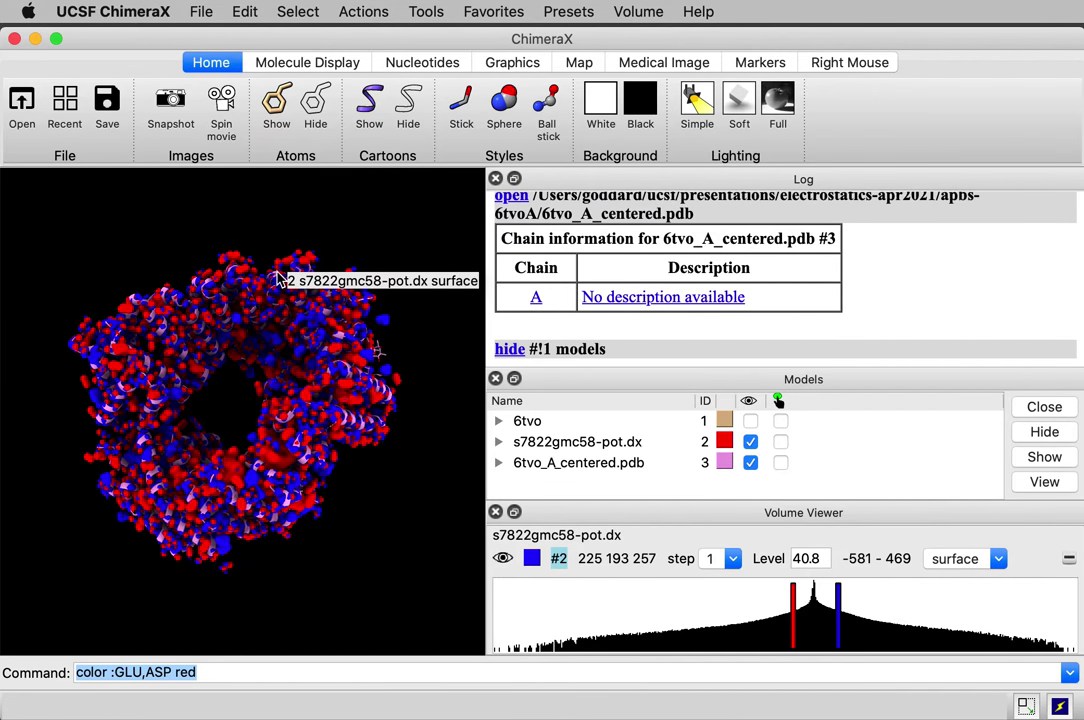
{"action": "left_click", "coordinate": [751, 442]}
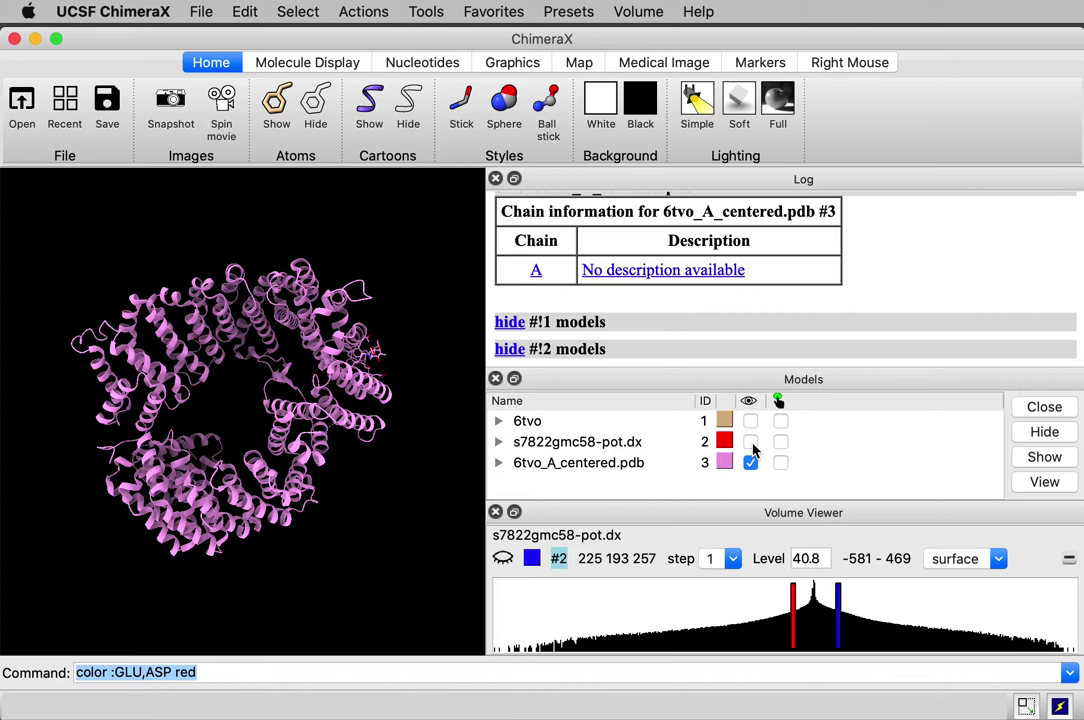
Step: Show a molecular surface for the centered chain A model
{"action": "left_click", "coordinate": [252, 62]}
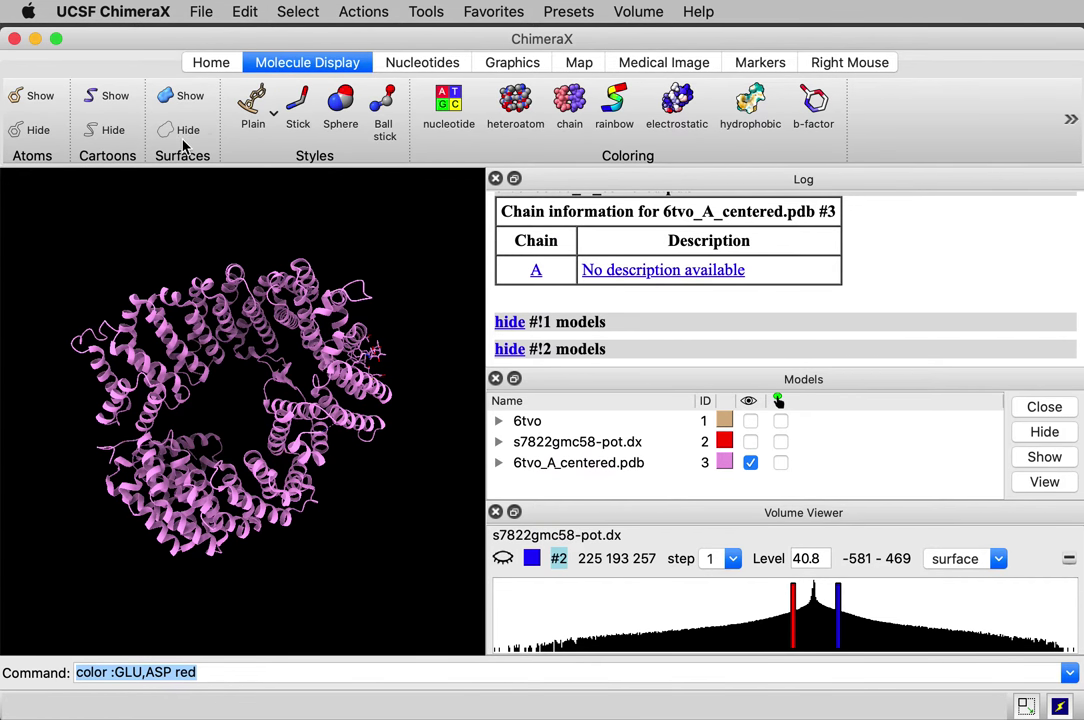
{"action": "left_click", "coordinate": [187, 99]}
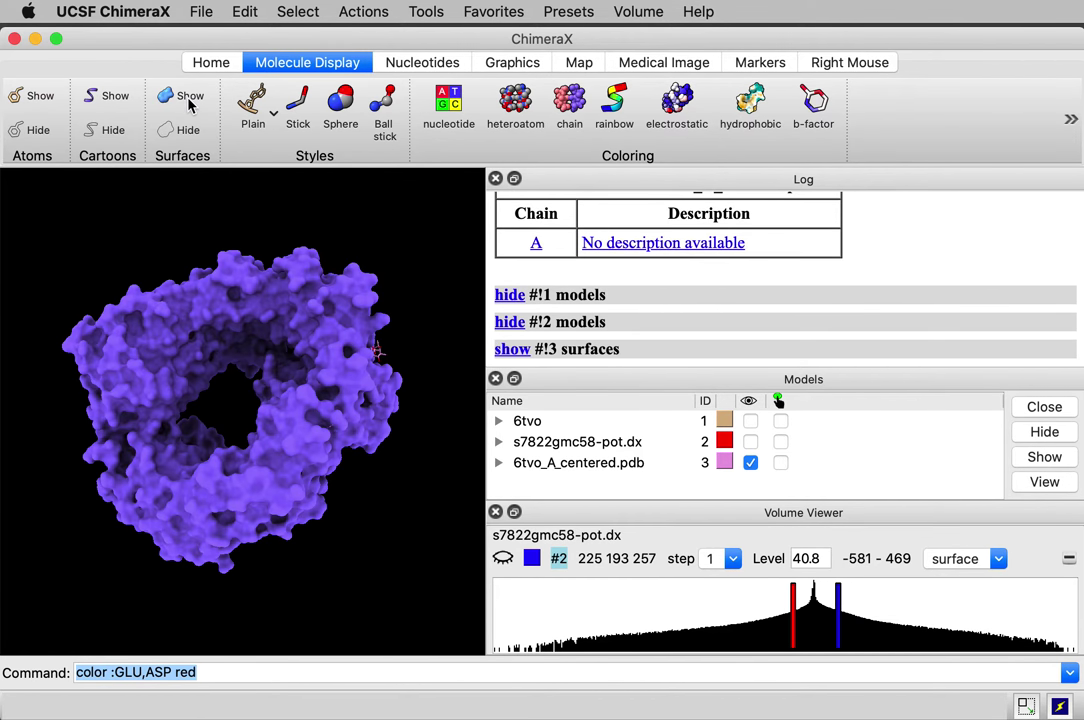
{"action": "left_click_drag", "start_coordinate": [220, 440], "coordinate": [254, 448]}
{"action": "scroll", "coordinate": [253, 450], "scroll_direction": "up", "scroll_amount": 5}
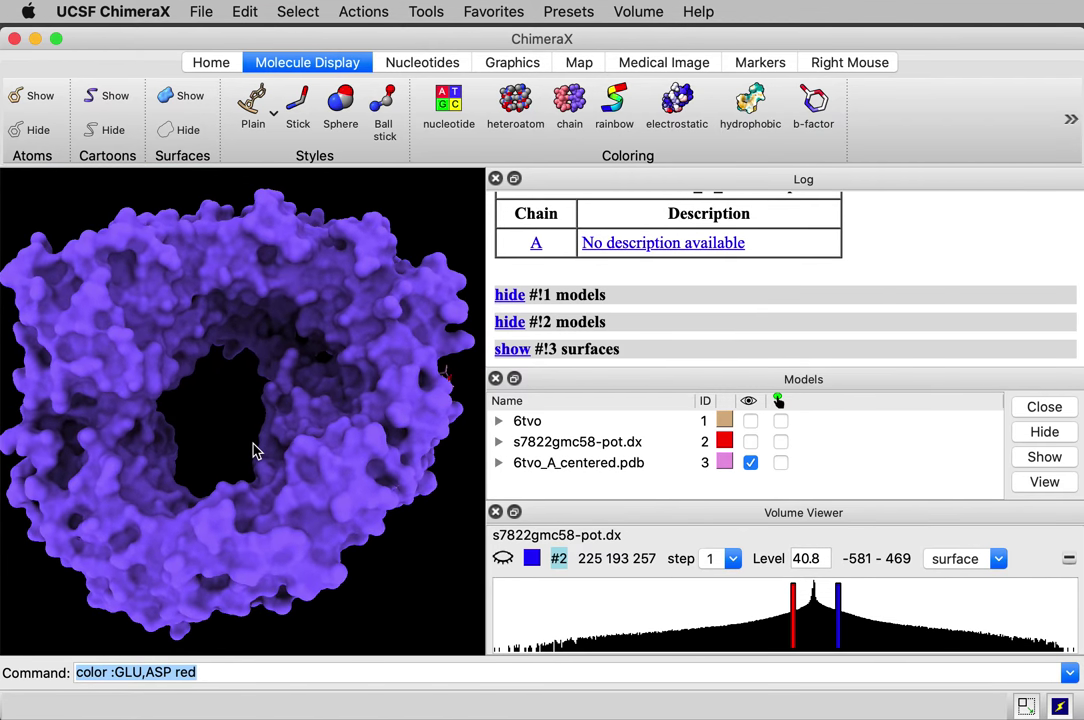
{"action": "left_click", "coordinate": [426, 12]}
{"action": "mouse_move", "coordinate": [460, 177]}
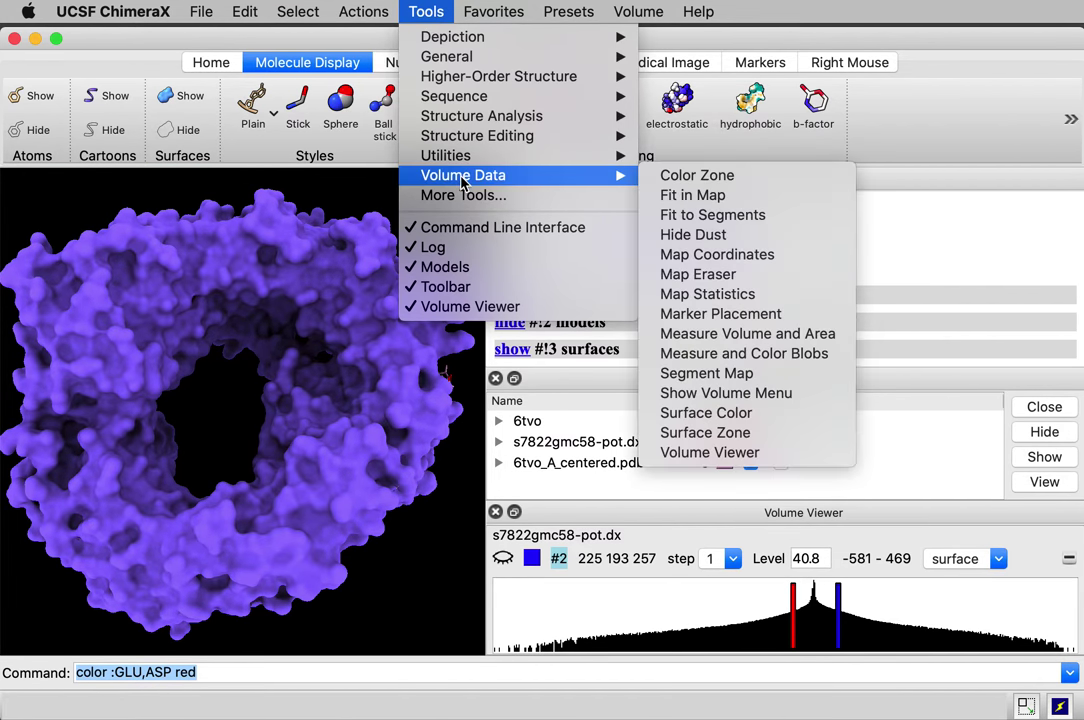
Step: In Surface Color, choose the chain A surface #3.2 and colouring by electrostatic potential
{"action": "left_click", "coordinate": [705, 413]}
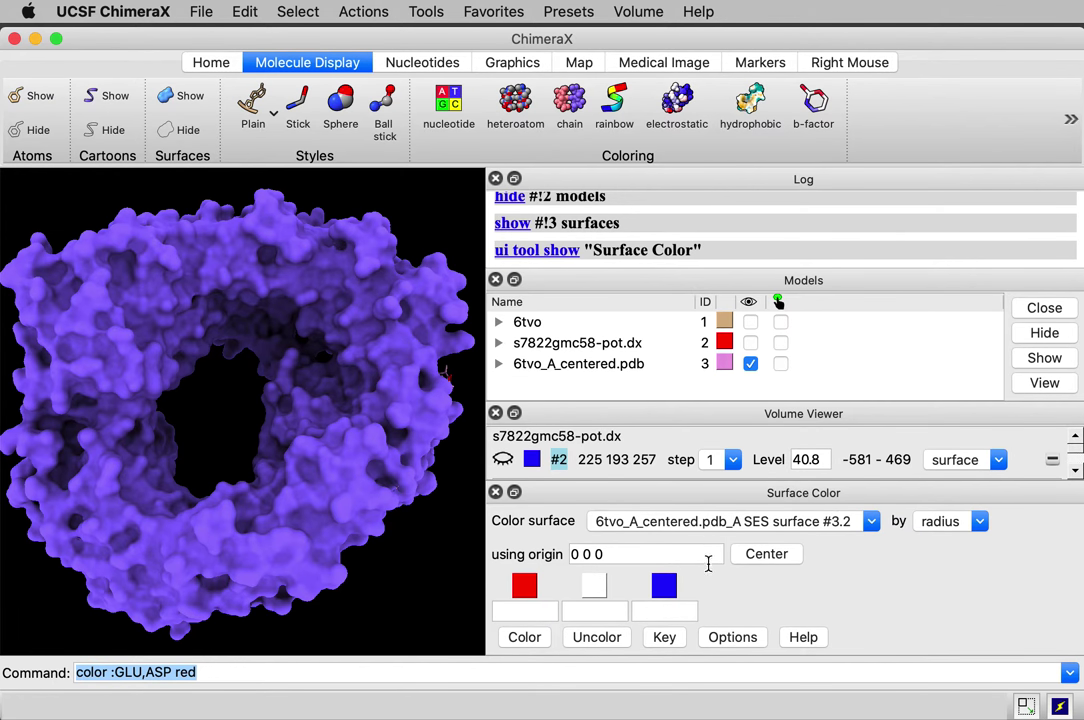
{"action": "left_click", "coordinate": [767, 523]}
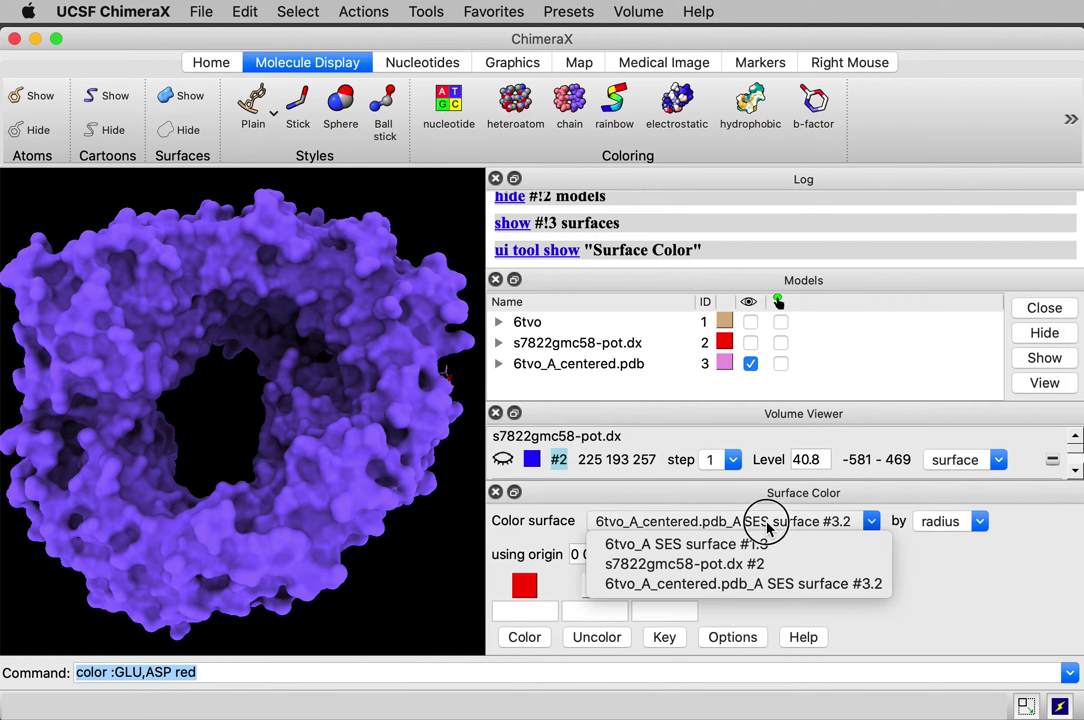
{"action": "left_click", "coordinate": [780, 583]}
{"action": "left_click", "coordinate": [945, 520]}
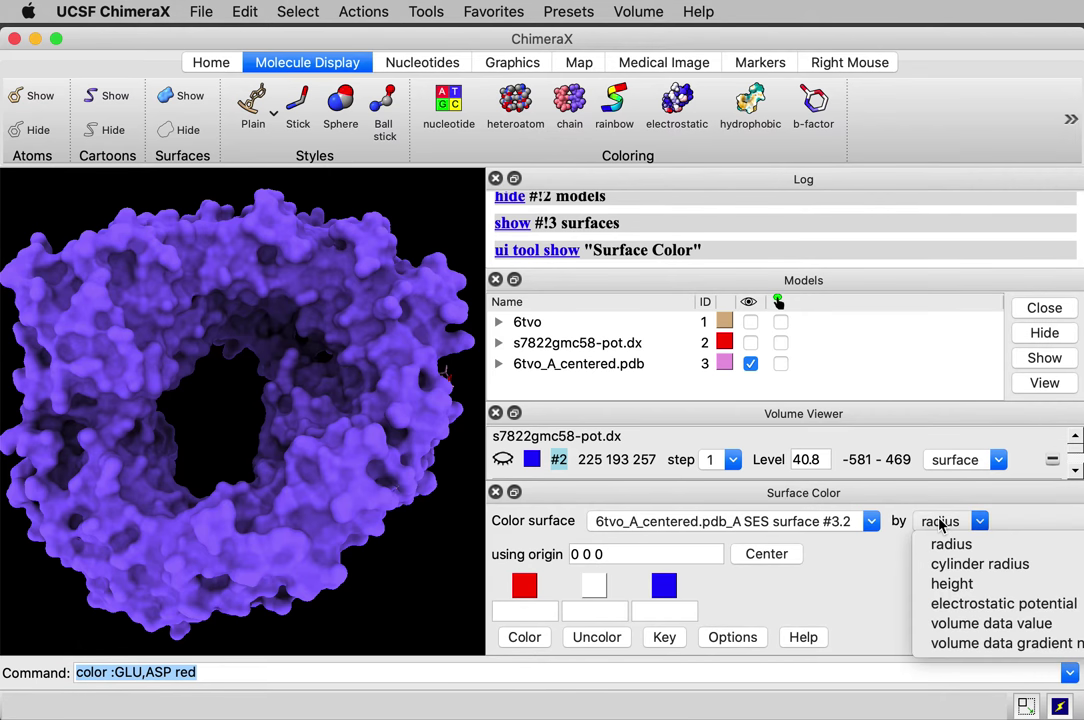
{"action": "left_click", "coordinate": [967, 604]}
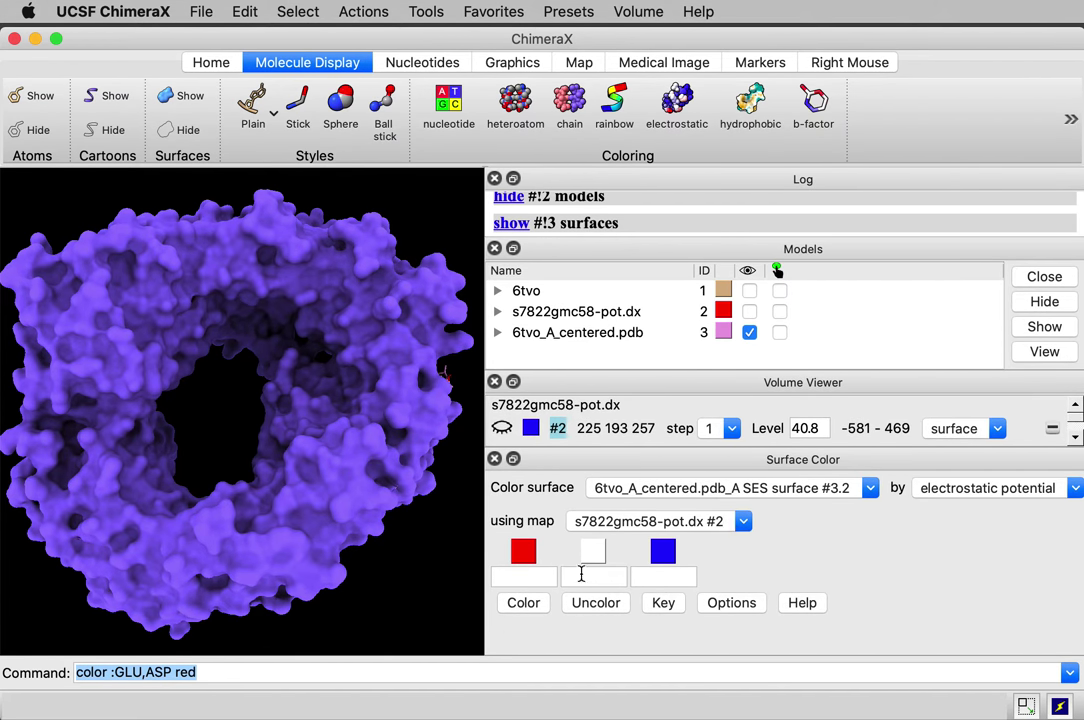
Step: Set the red, white and blue potentials to -10, 0 and 10 and apply the colouring
{"action": "left_click", "coordinate": [547, 578]}
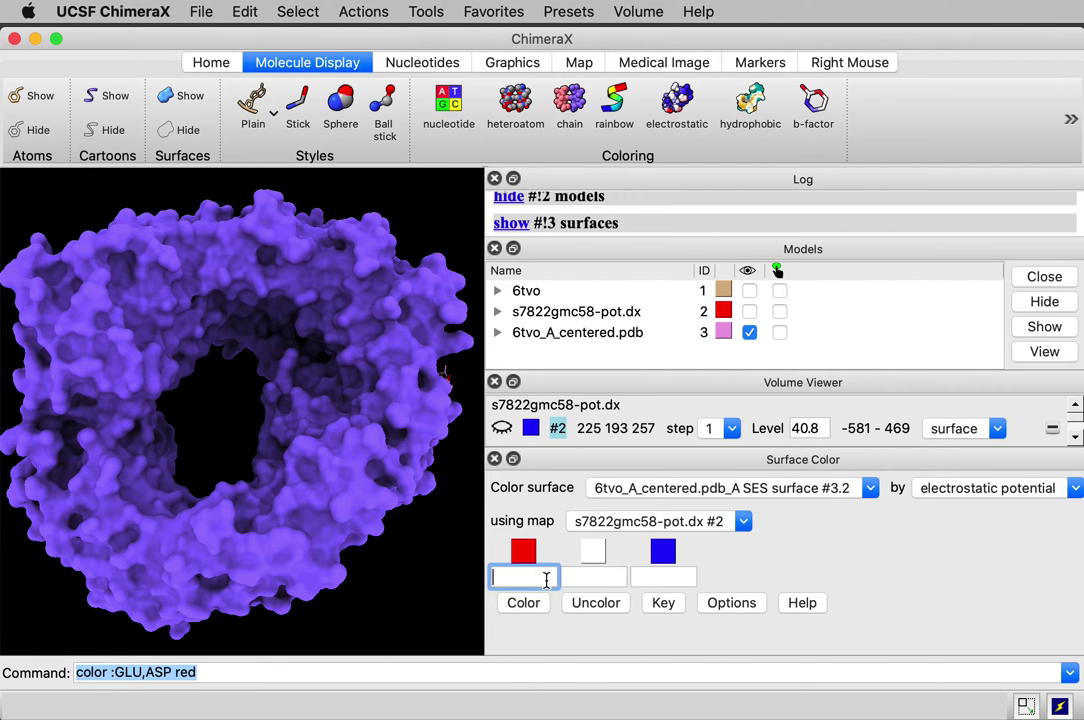
{"action": "type", "text": "-10"}
{"action": "left_click", "coordinate": [579, 578]}
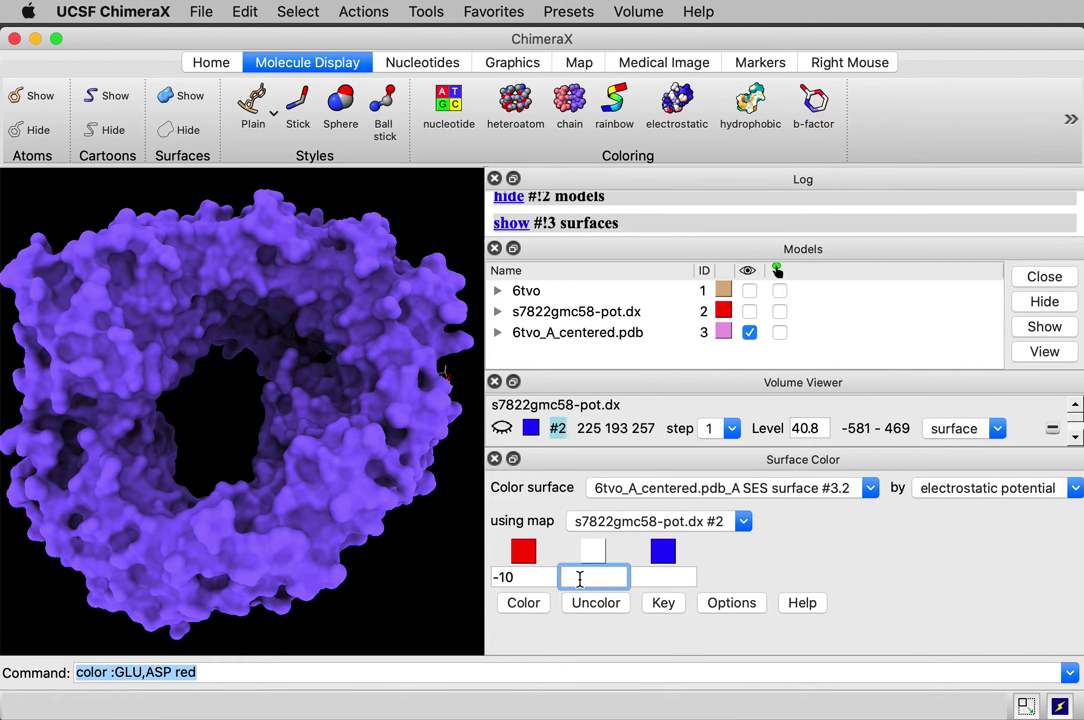
{"action": "type", "text": "0"}
{"action": "left_click", "coordinate": [667, 574]}
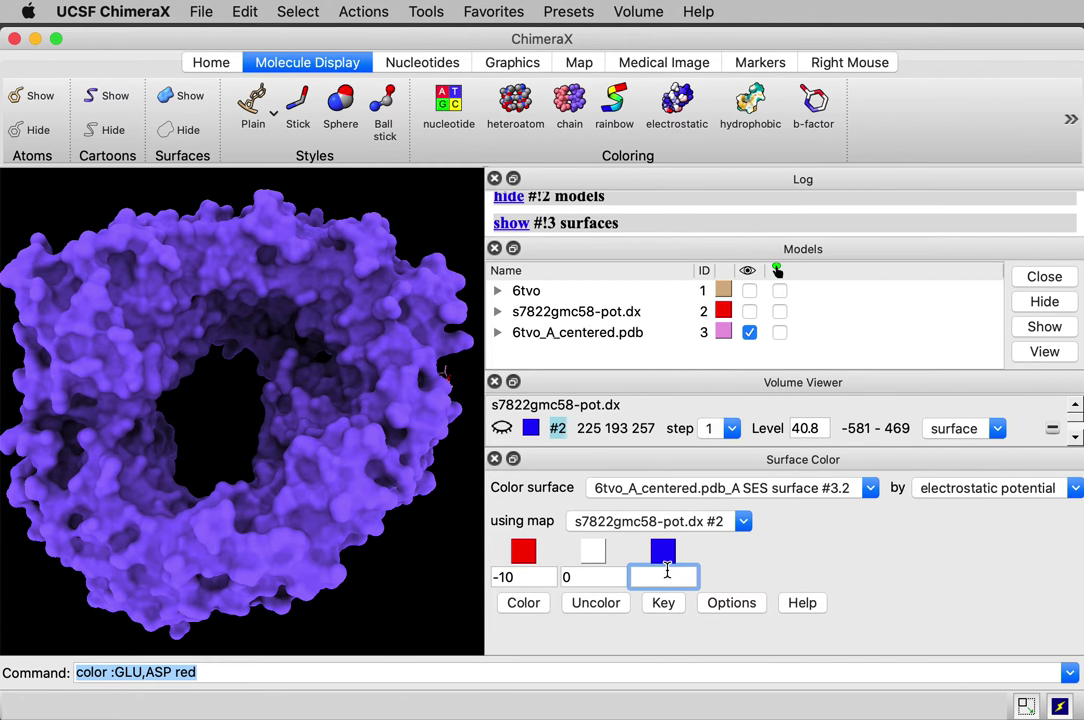
{"action": "type", "text": "10"}
{"action": "left_click", "coordinate": [524, 602]}
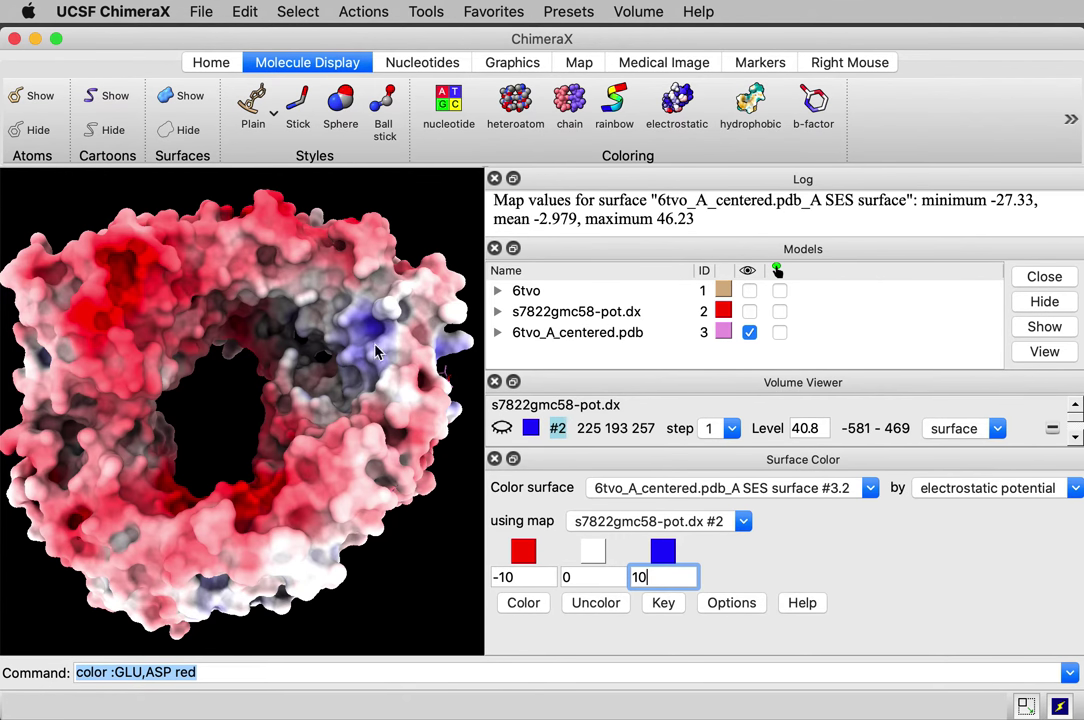
{"action": "left_click_drag", "start_coordinate": [431, 447], "coordinate": [474, 448]}
{"action": "left_click_drag", "start_coordinate": [283, 465], "coordinate": [310, 455]}
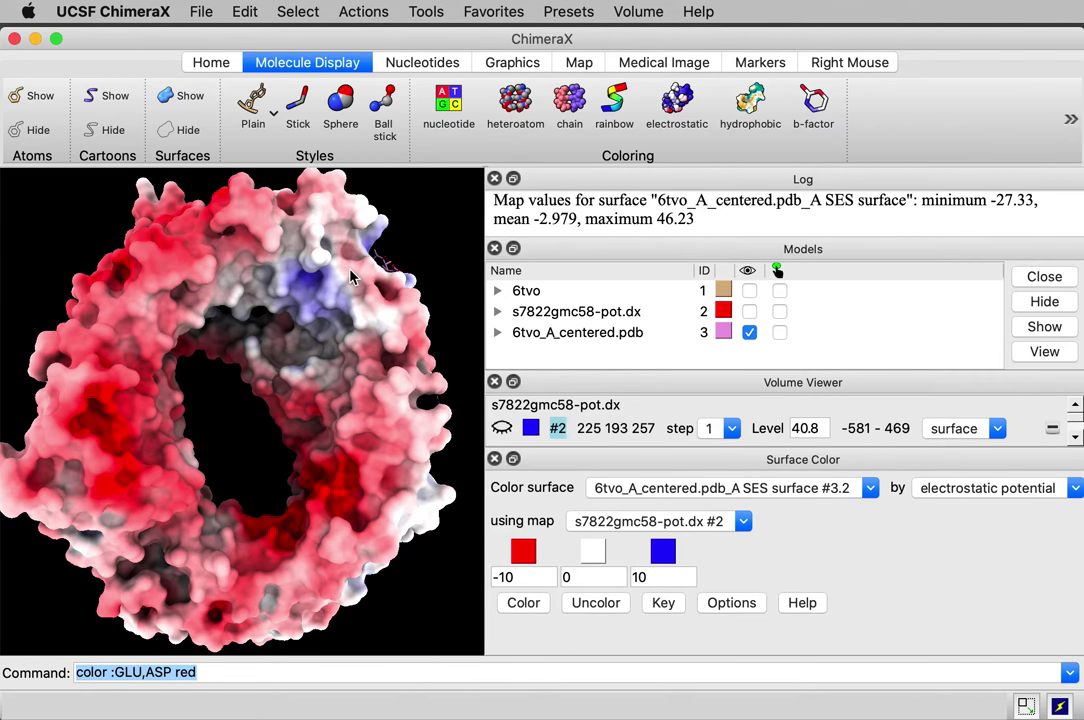
{"action": "left_click_drag", "start_coordinate": [284, 267], "coordinate": [317, 336]}
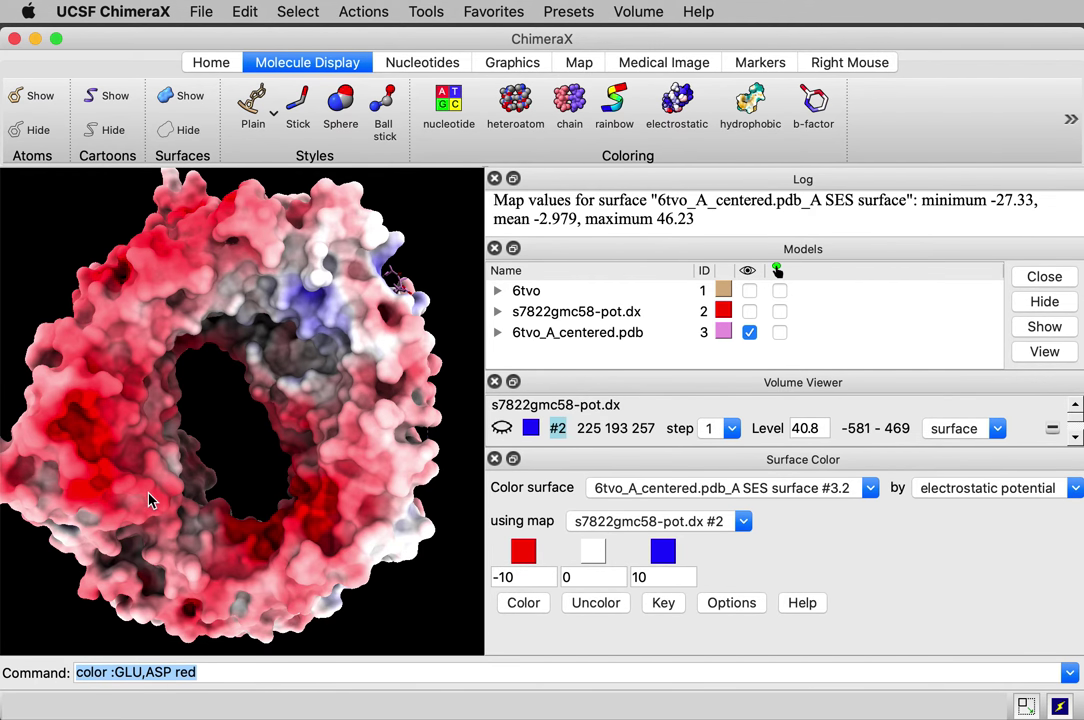
Step: Change the white value to -3 and blue to 5, then recolour the surface
{"action": "mouse_move", "coordinate": [148, 500]}
{"action": "mouse_move", "coordinate": [167, 248]}
{"action": "mouse_move", "coordinate": [204, 313]}
{"action": "double_click", "coordinate": [602, 580]}
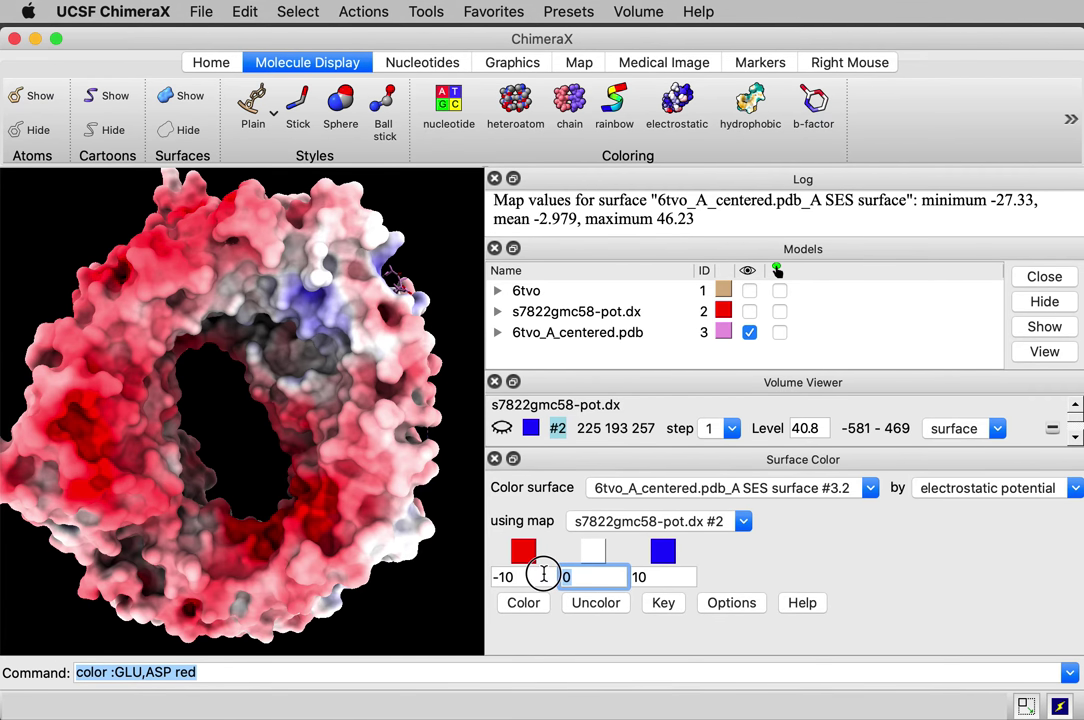
{"action": "type", "text": "-3"}
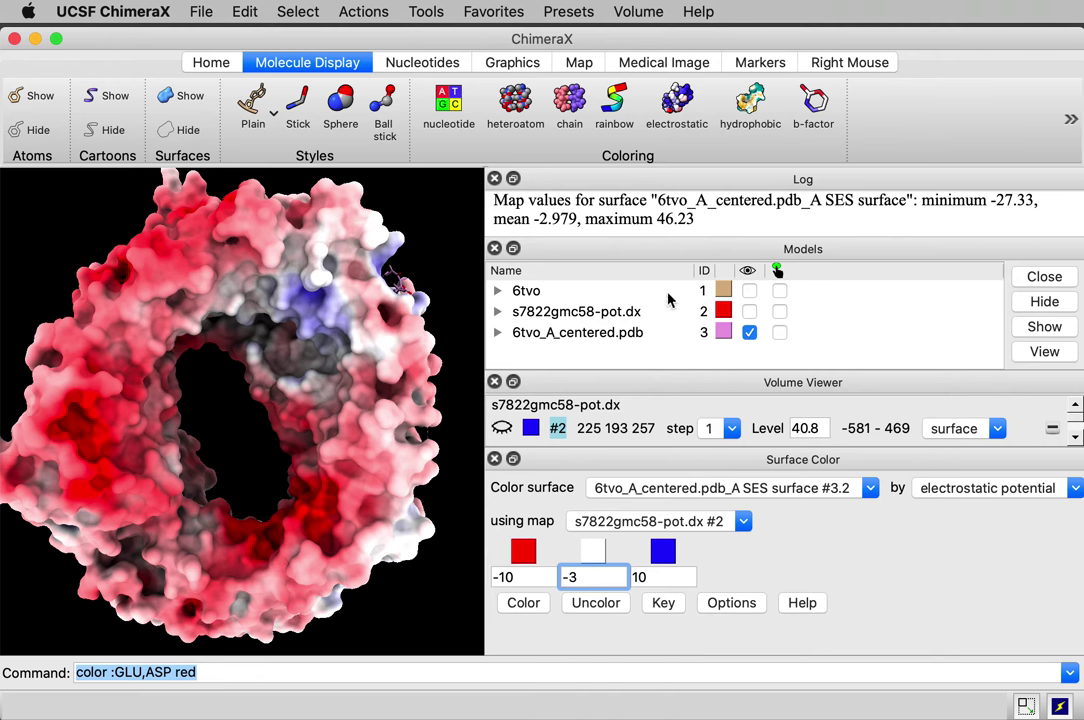
{"action": "left_click_drag", "start_coordinate": [671, 239], "coordinate": [671, 273]}
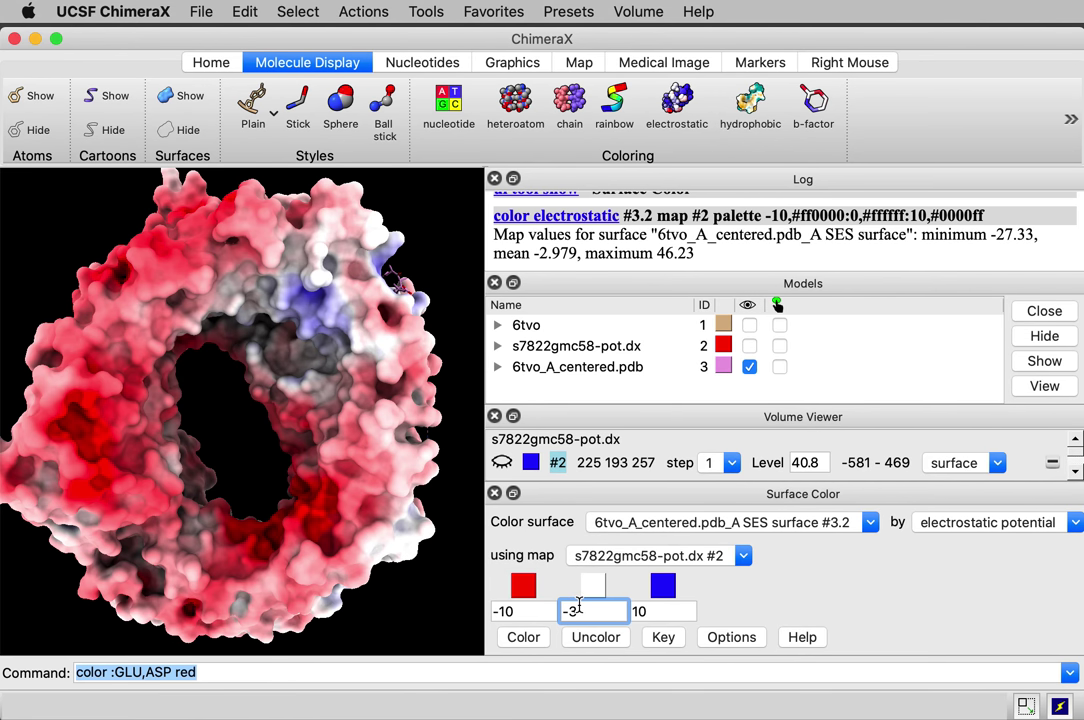
{"action": "left_click", "coordinate": [661, 615]}
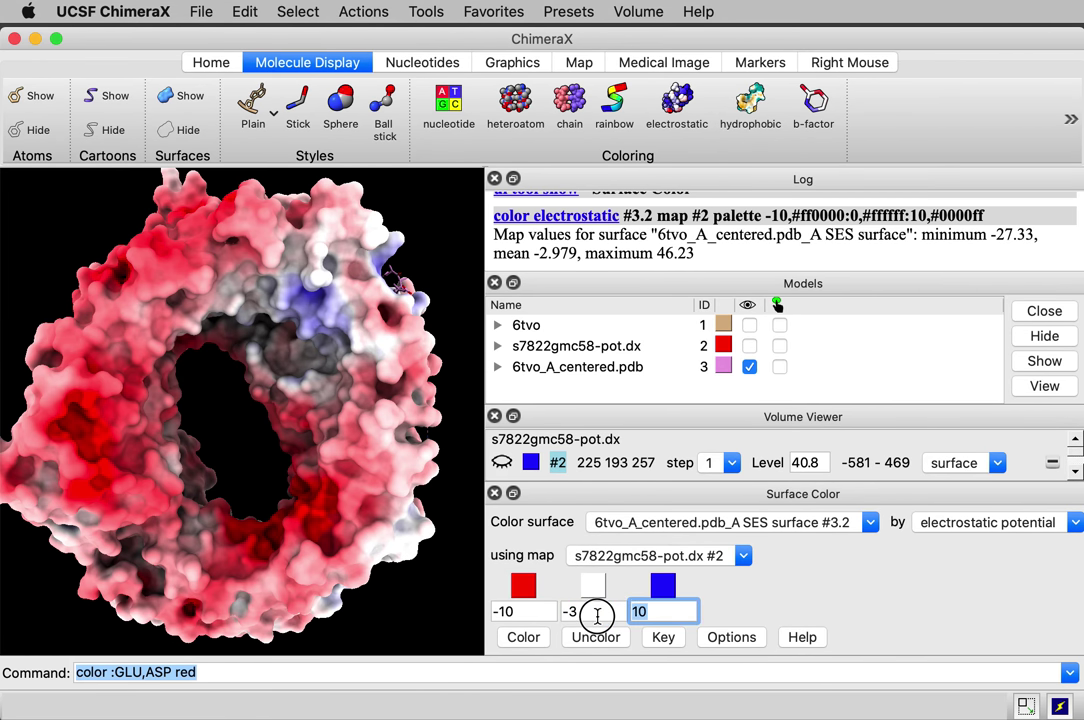
{"action": "key", "text": "BackSpace"}
{"action": "key", "text": "BackSpace"}
{"action": "type", "text": "5"}
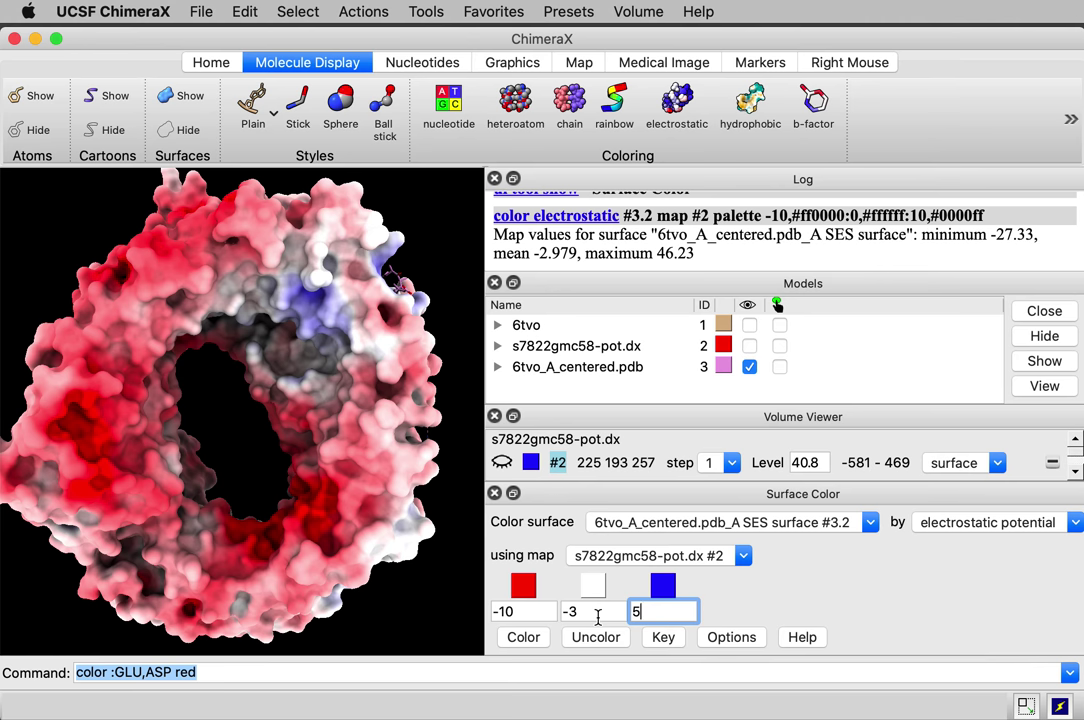
{"action": "left_click", "coordinate": [533, 638]}
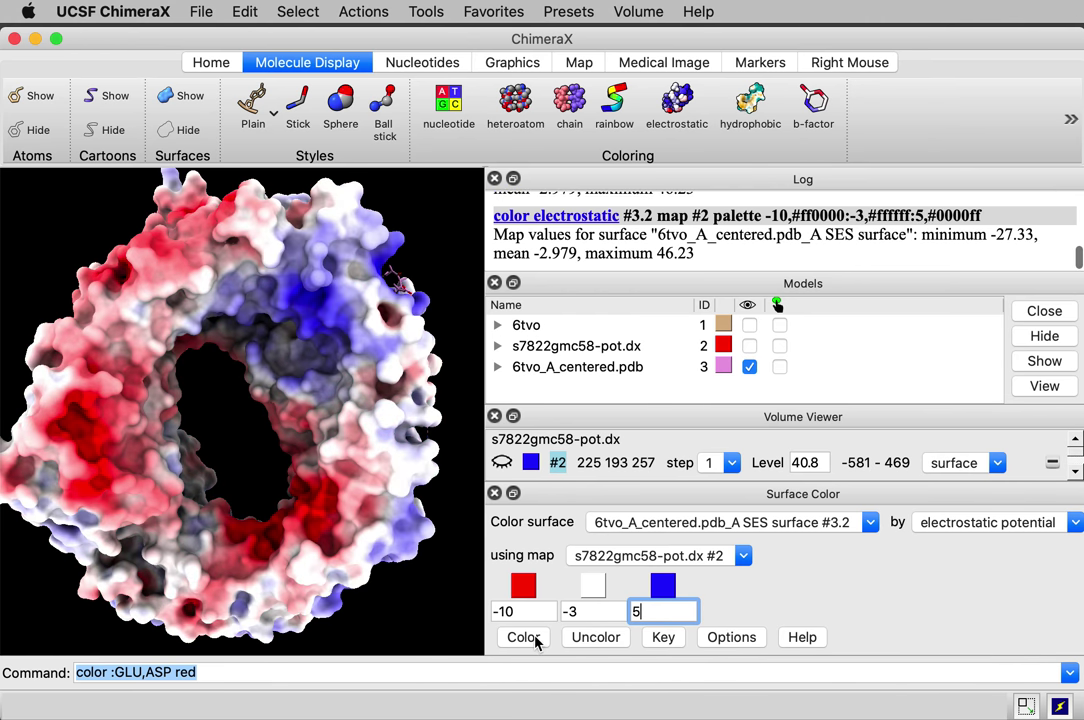
{"action": "left_click_drag", "start_coordinate": [245, 341], "coordinate": [278, 382]}
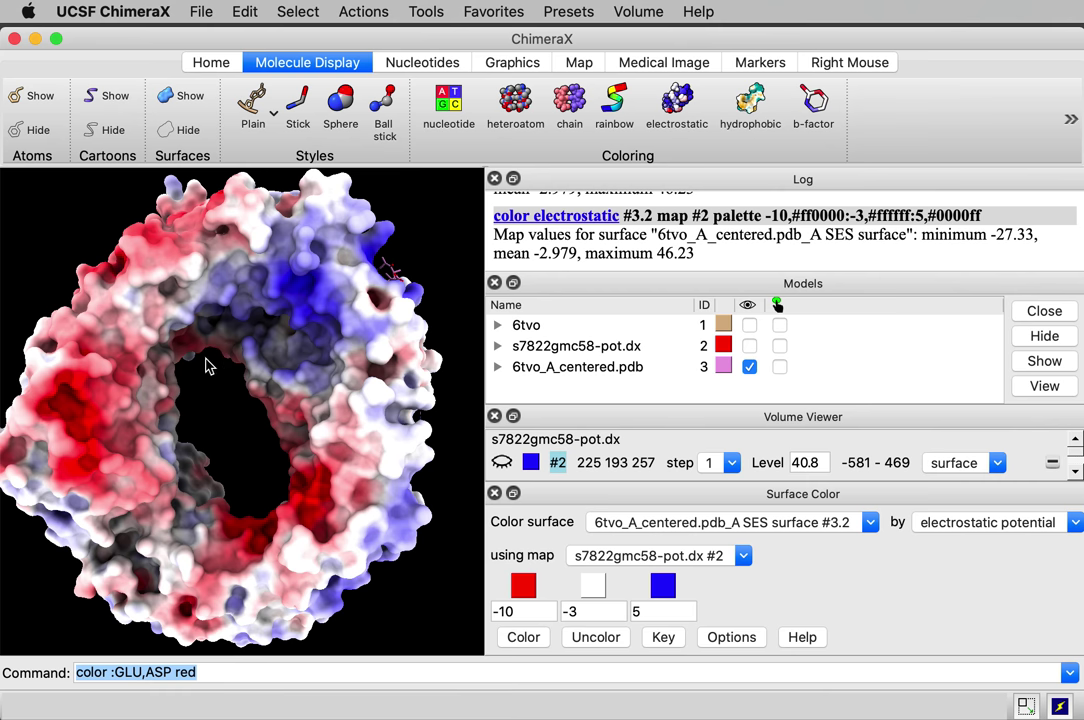
{"action": "mouse_move", "coordinate": [200, 365]}
{"action": "left_mouse_down"}
{"action": "mouse_move", "coordinate": [419, 387]}
{"action": "mouse_move", "coordinate": [206, 368]}
{"action": "mouse_move", "coordinate": [220, 373]}
{"action": "left_mouse_up"}
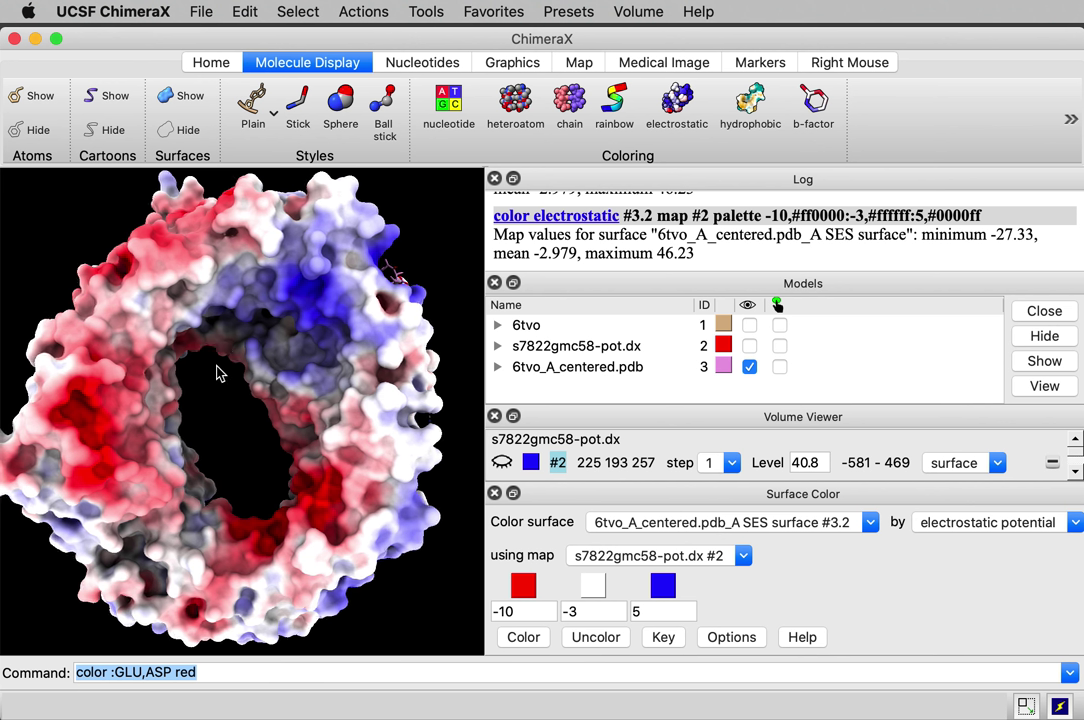